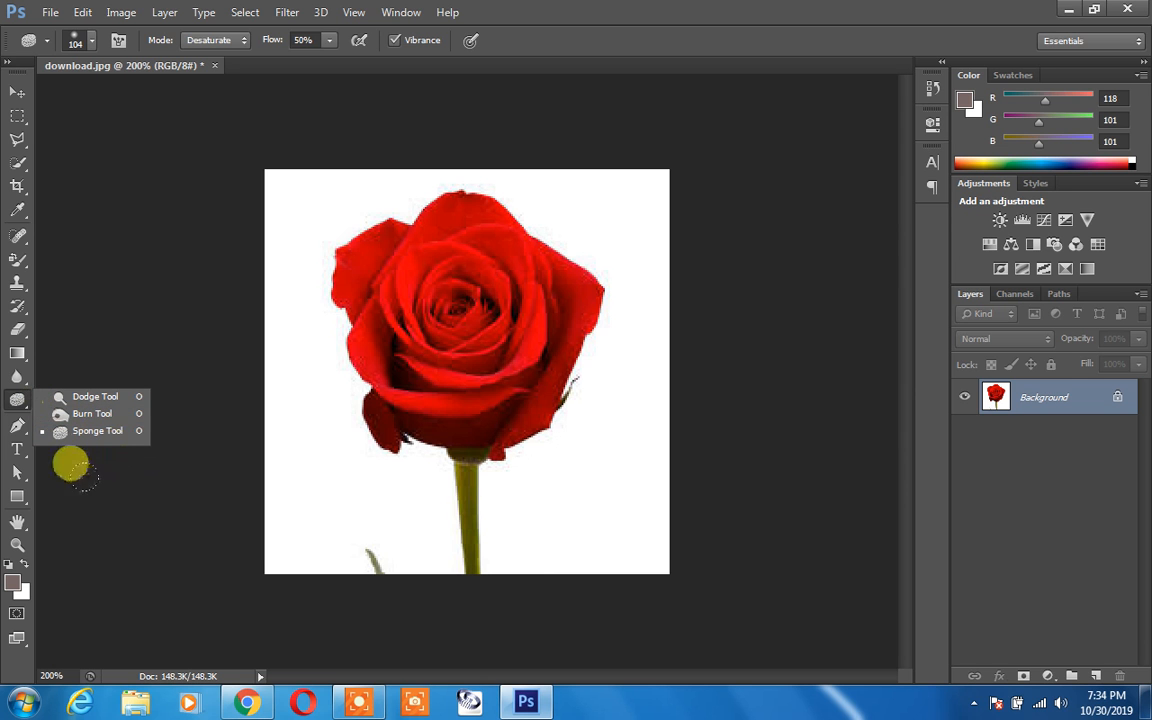
left_click_drag(18, 430, 74, 432)
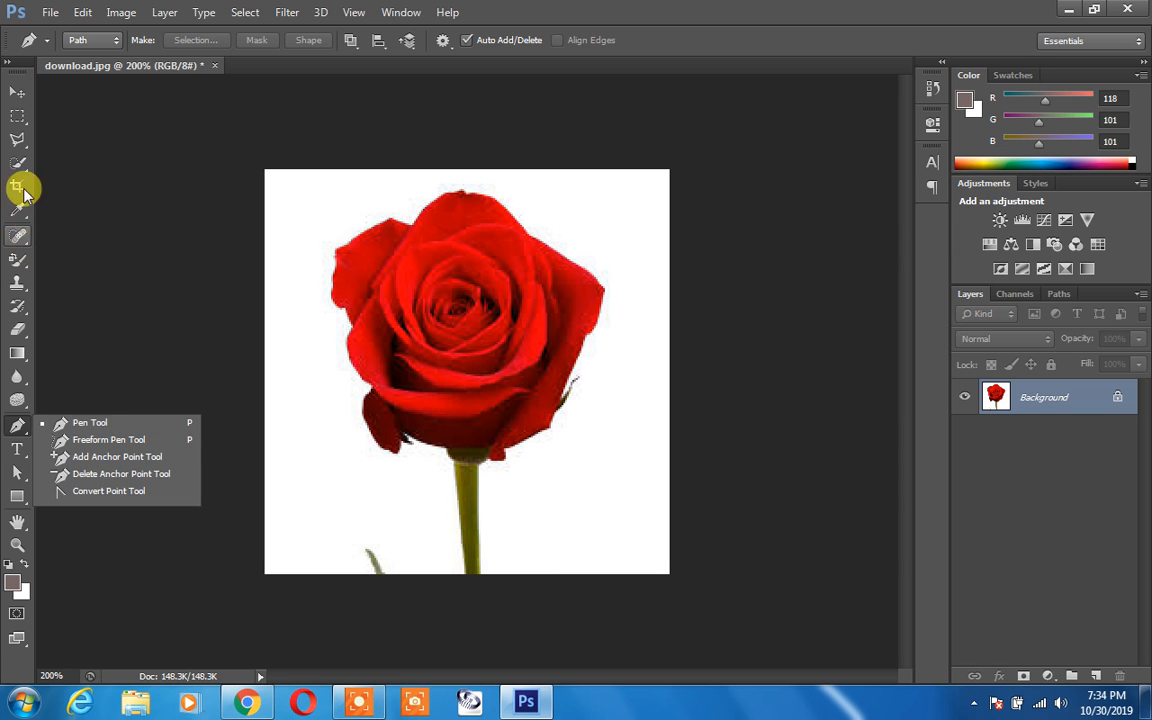
left_click(17, 139)
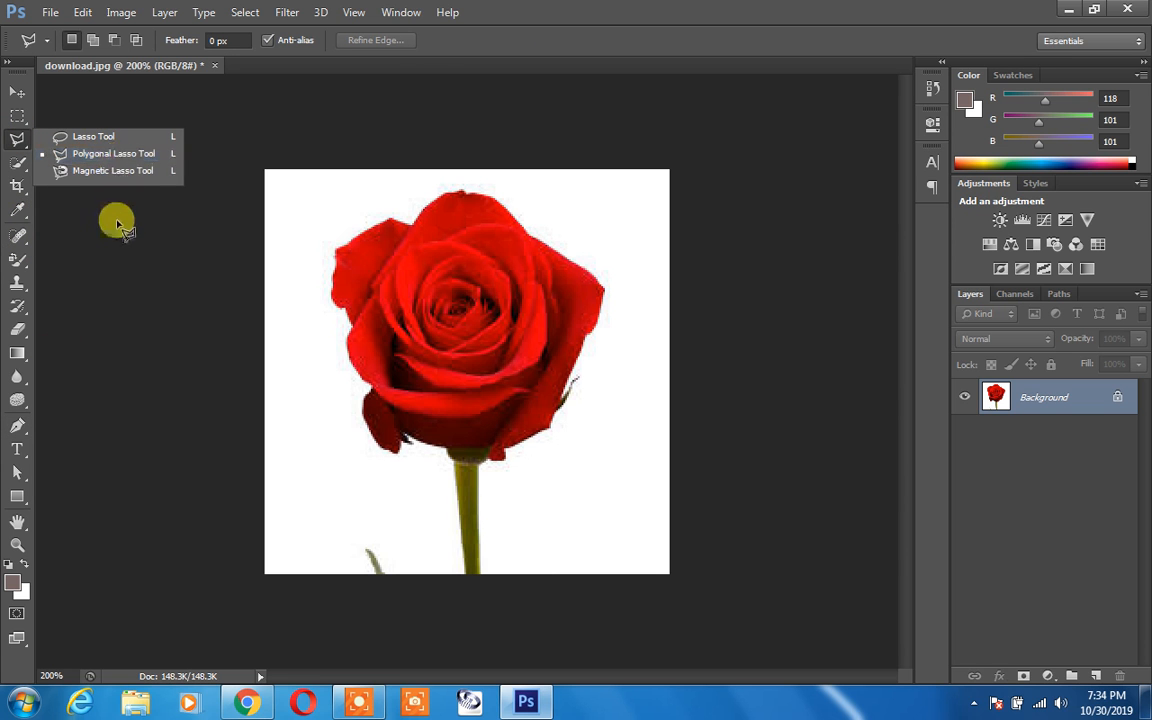
left_click(22, 116)
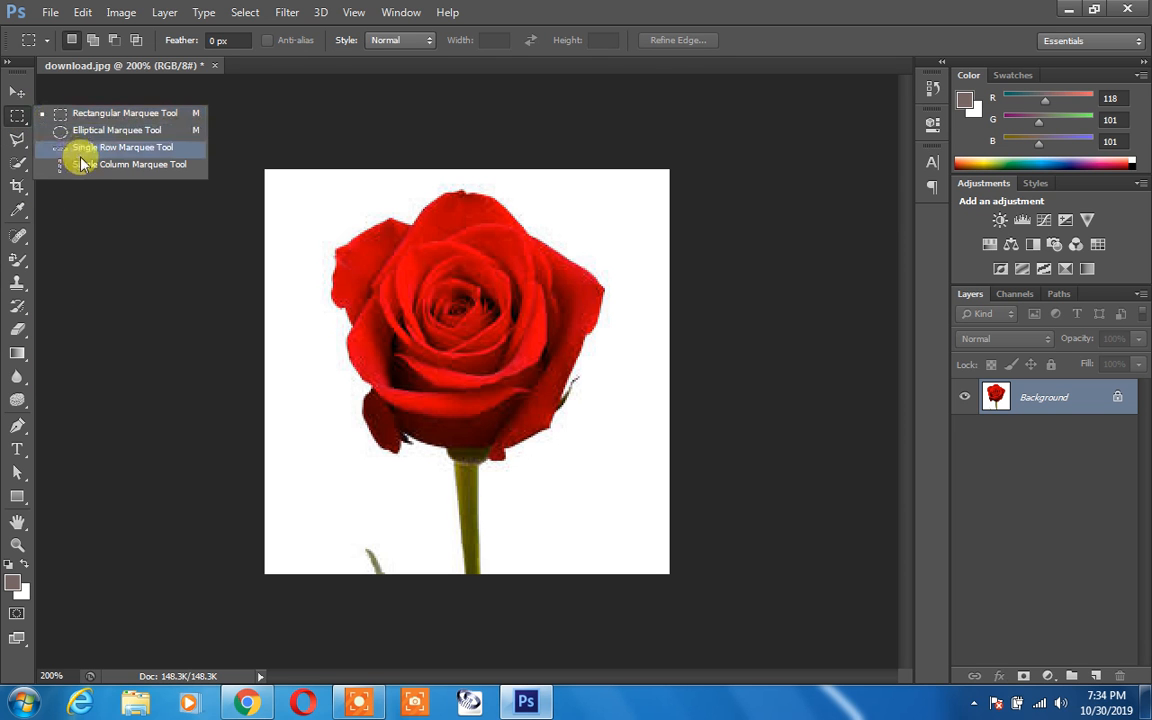
left_click(20, 140)
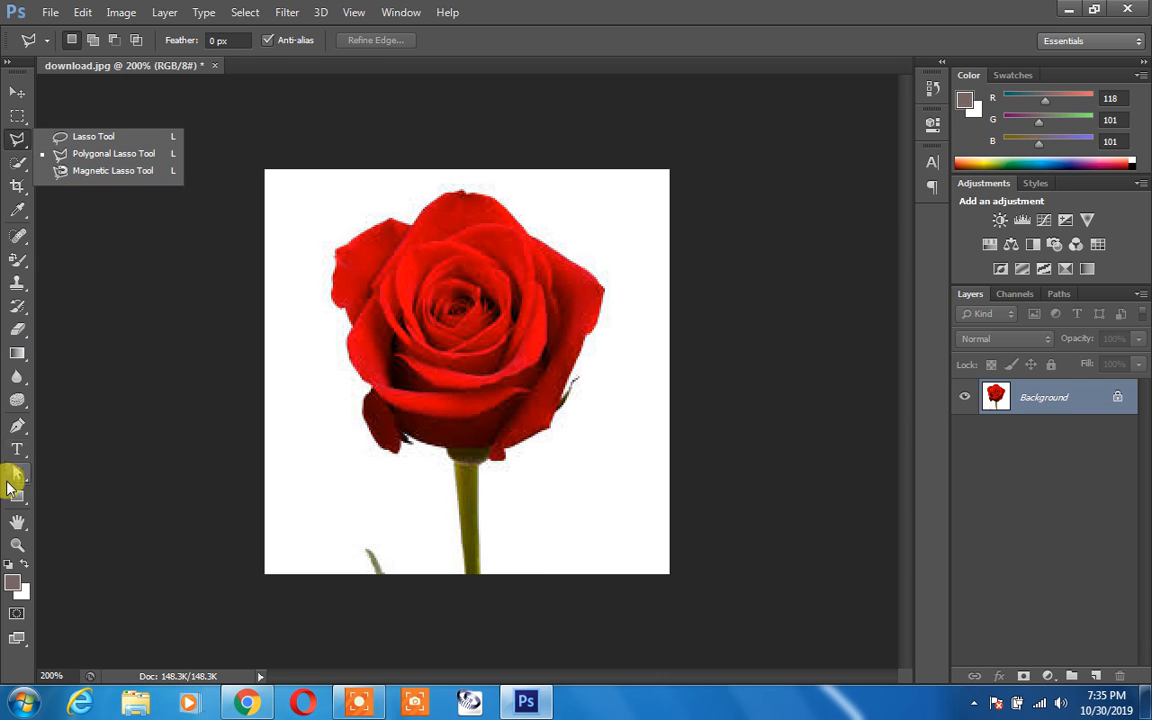
Step: Start a Pen tool path at the stem's base and trace the stem's left edge and the rose's left petals
left_click(19, 428)
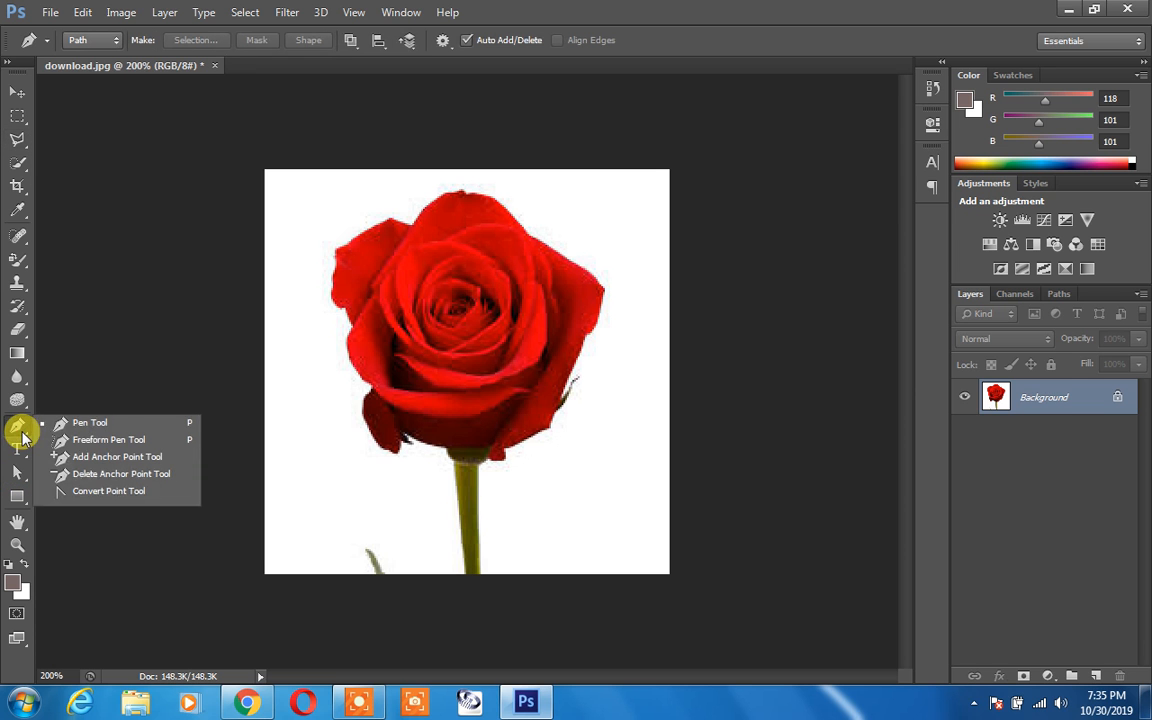
left_click(100, 424)
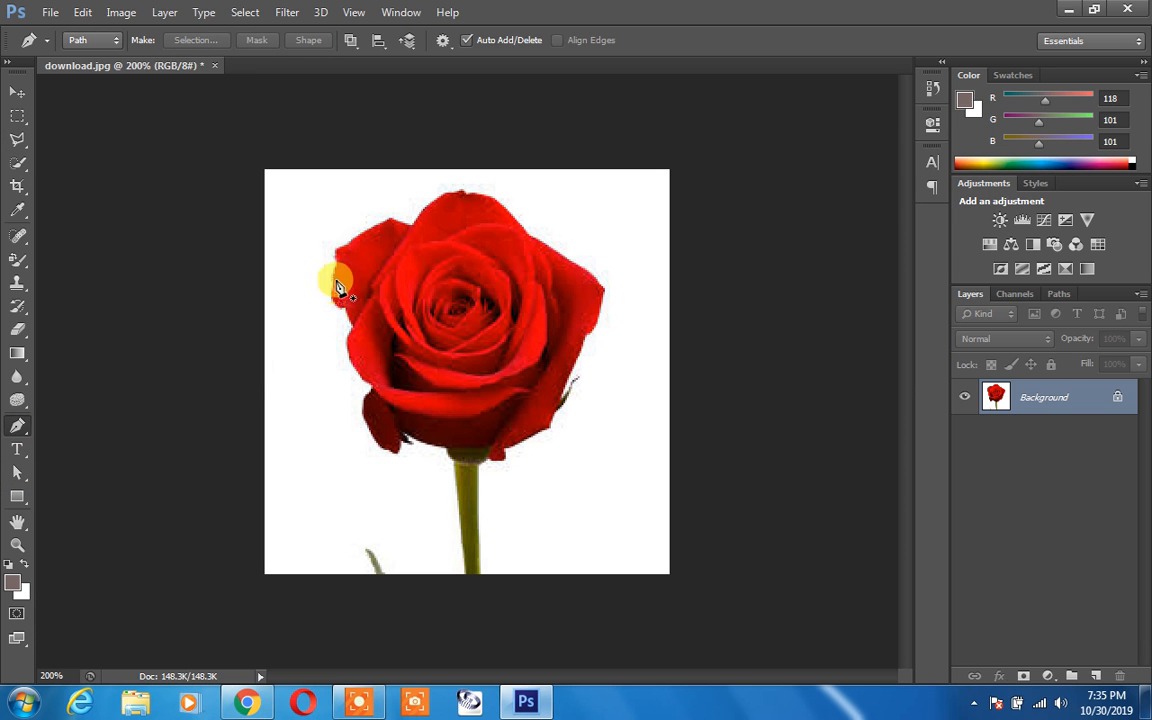
left_click(466, 576)
left_click(448, 469)
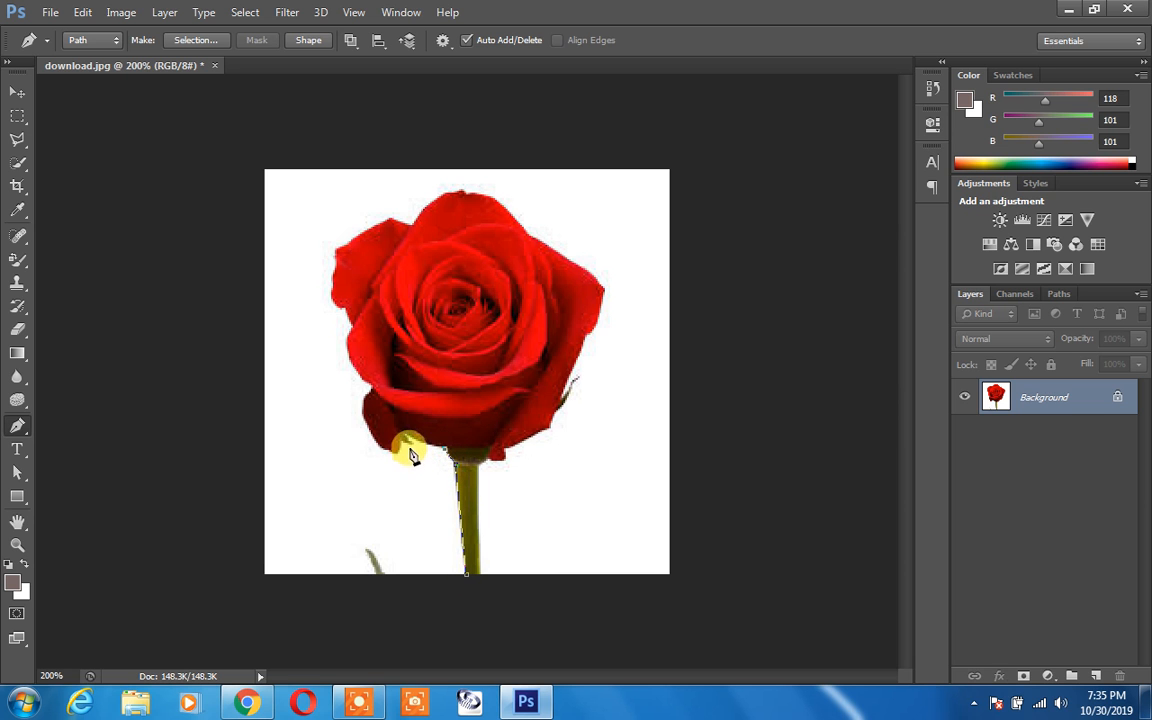
left_click(406, 438)
left_click_drag(360, 327, 350, 318)
left_click_drag(344, 316, 332, 307)
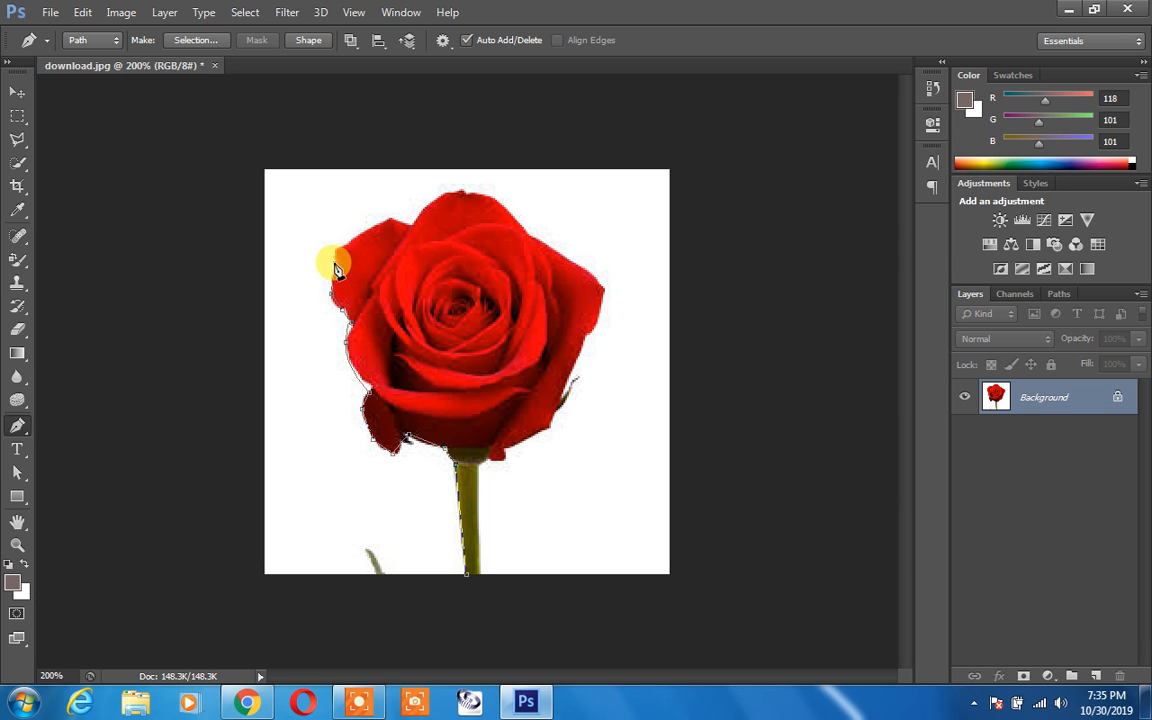
Step: Continue the path over the top petals and down the rose's right side, closing it at the stem
left_click_drag(334, 249, 383, 228)
left_click_drag(410, 224, 505, 205)
left_click(503, 187)
left_click_drag(525, 230, 563, 258)
left_click(601, 289)
left_click(588, 339)
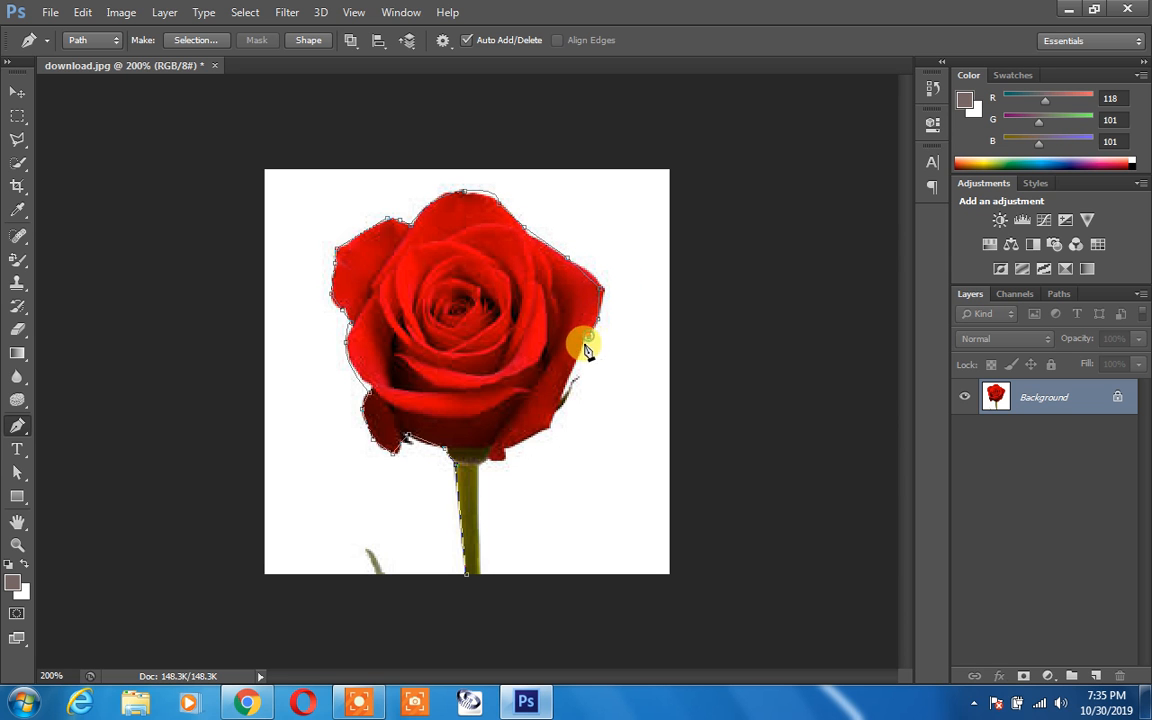
left_click(572, 376)
left_click(552, 424)
left_click(505, 460)
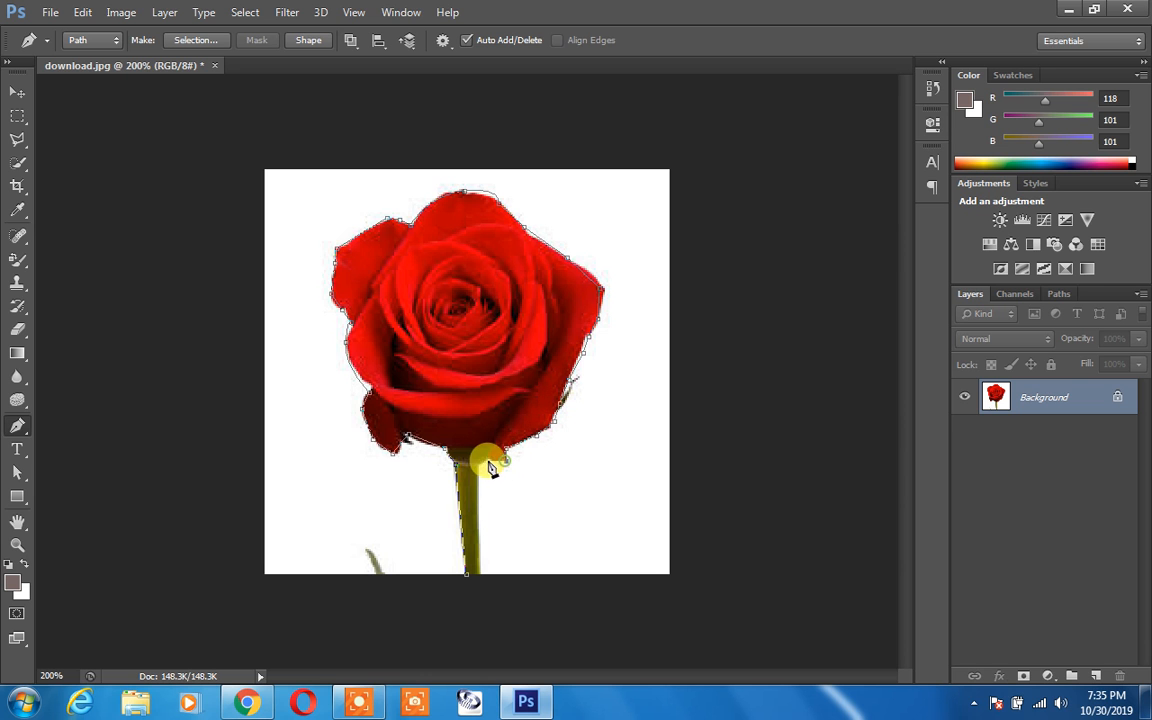
left_click(481, 577)
left_click(457, 462)
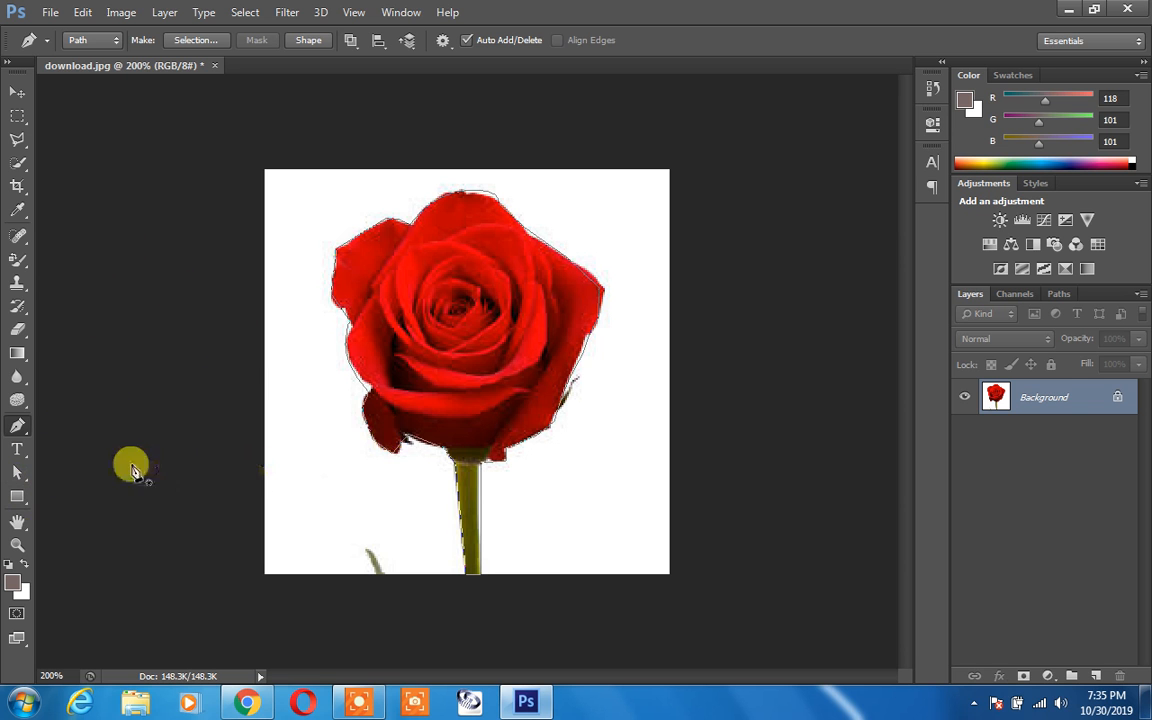
Step: Select the rose outline with the Path Selection tool and convert it into a new anti-aliased selection
left_click(20, 480)
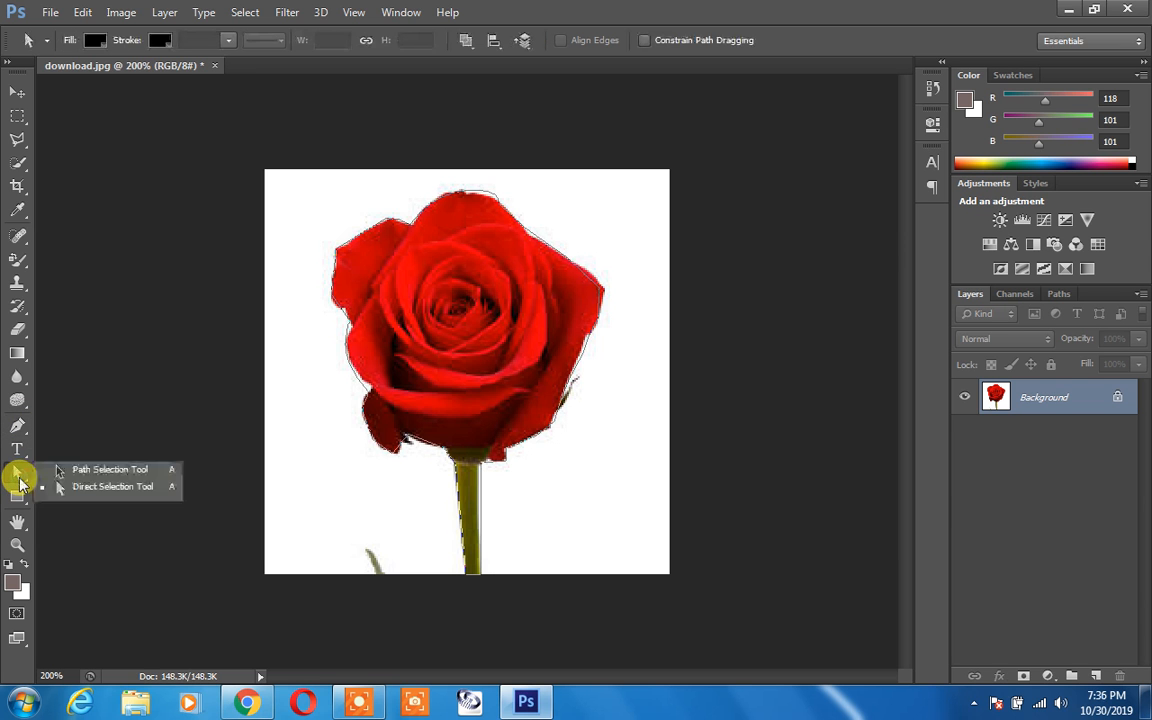
left_click(98, 472)
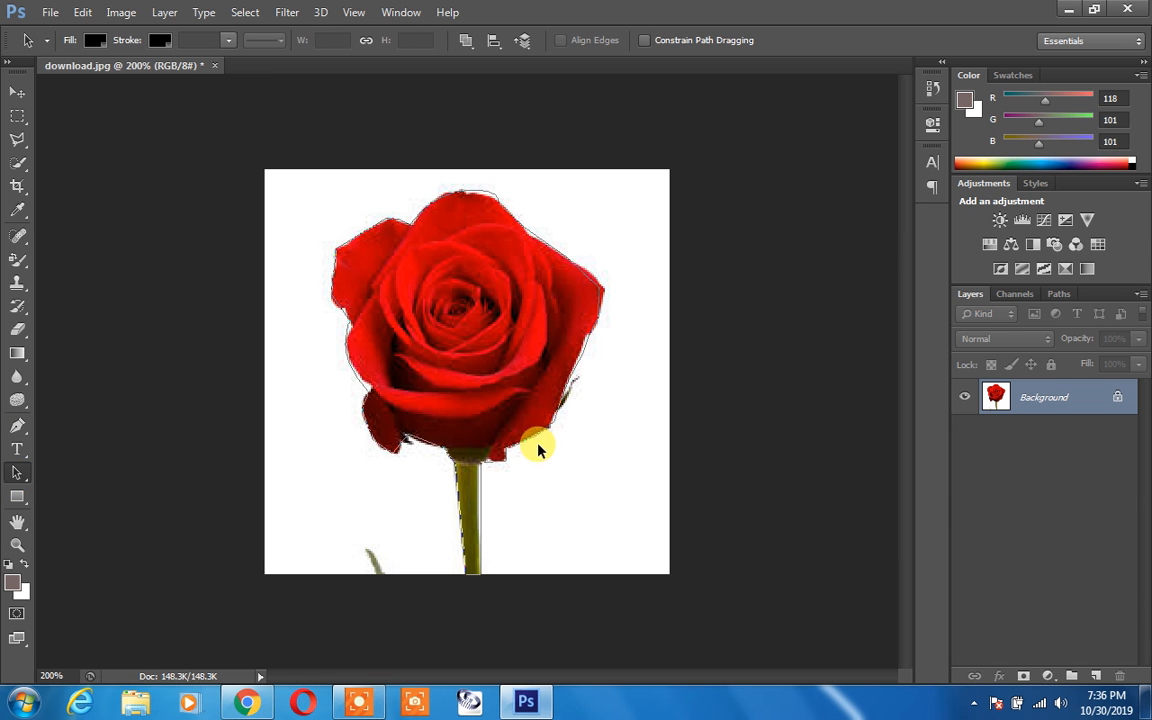
mouse_move(490, 467)
left_mouse_down()
mouse_move(597, 463)
mouse_move(527, 432)
mouse_move(497, 441)
mouse_move(491, 465)
left_mouse_up()
right_click(492, 465)
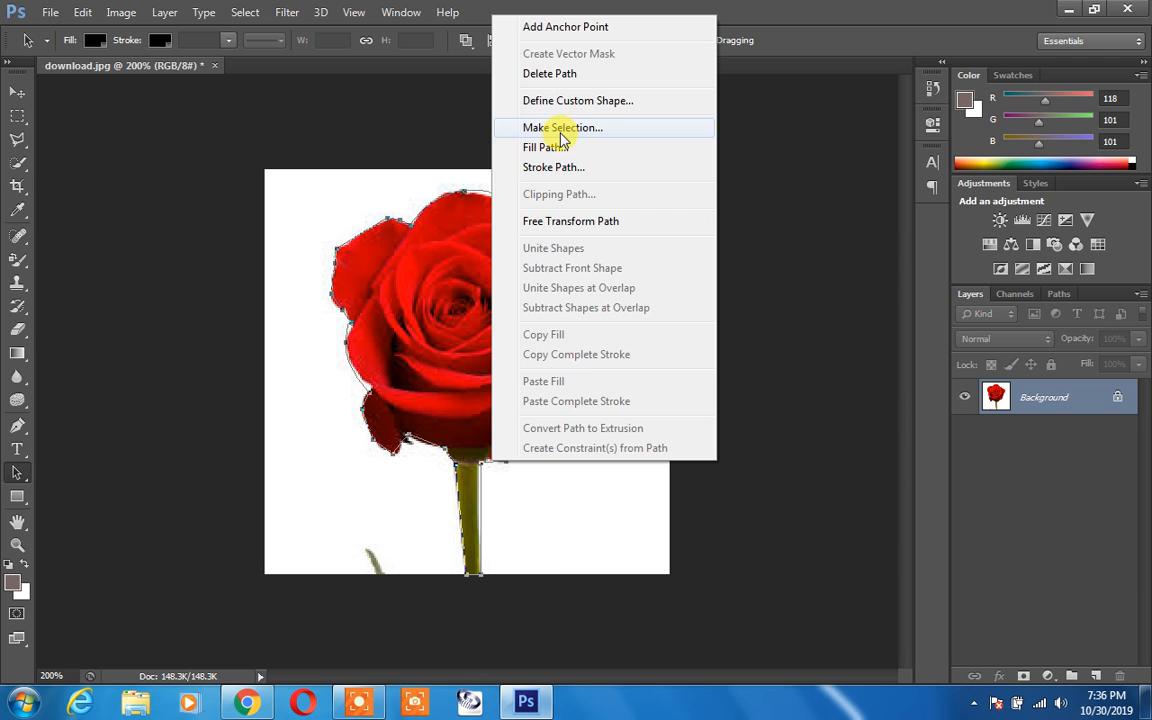
left_click(18, 462)
right_click(21, 468)
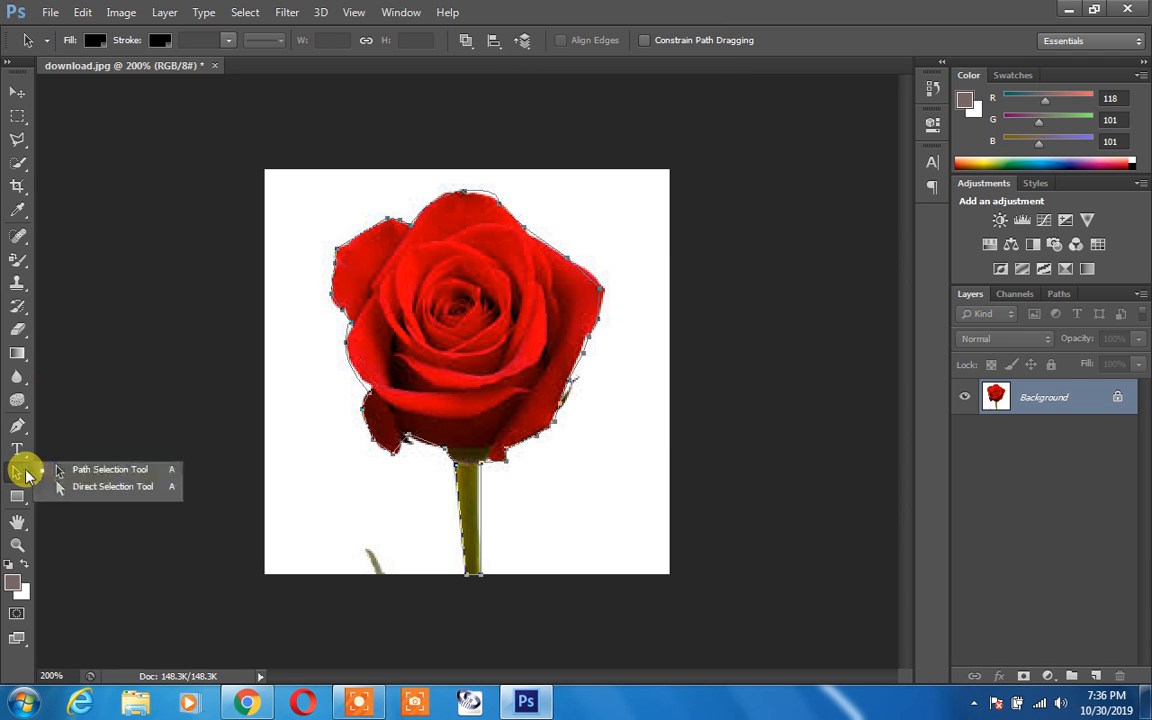
left_click(57, 470)
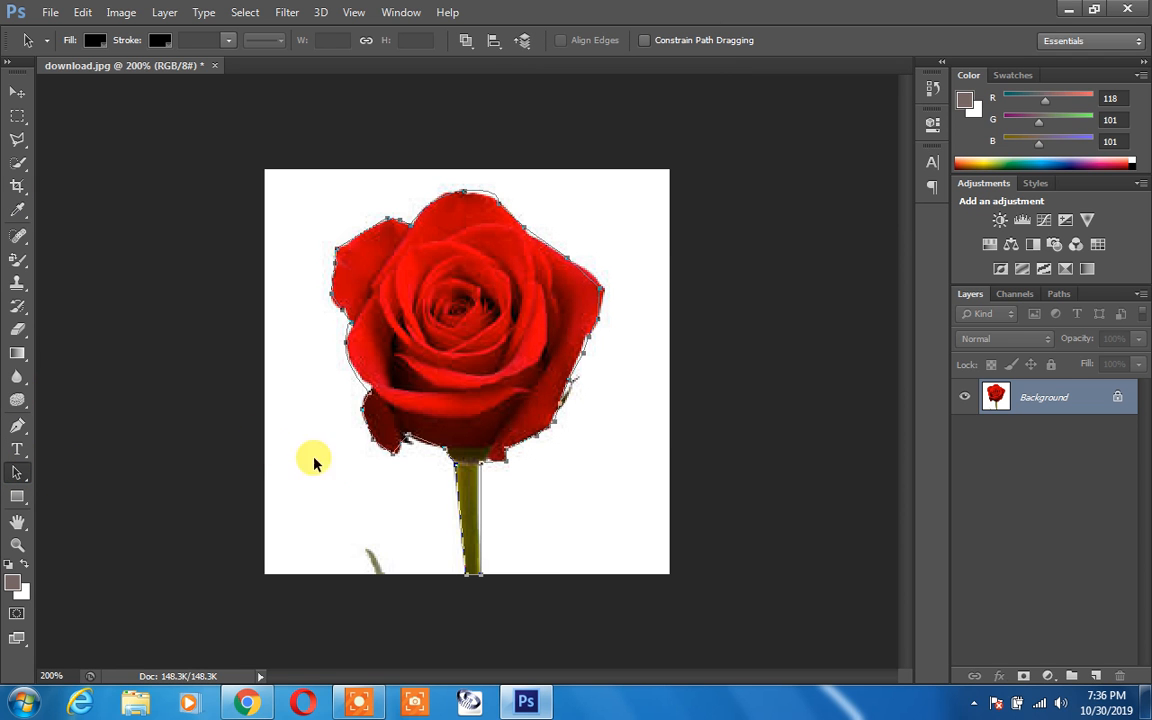
right_click(424, 446)
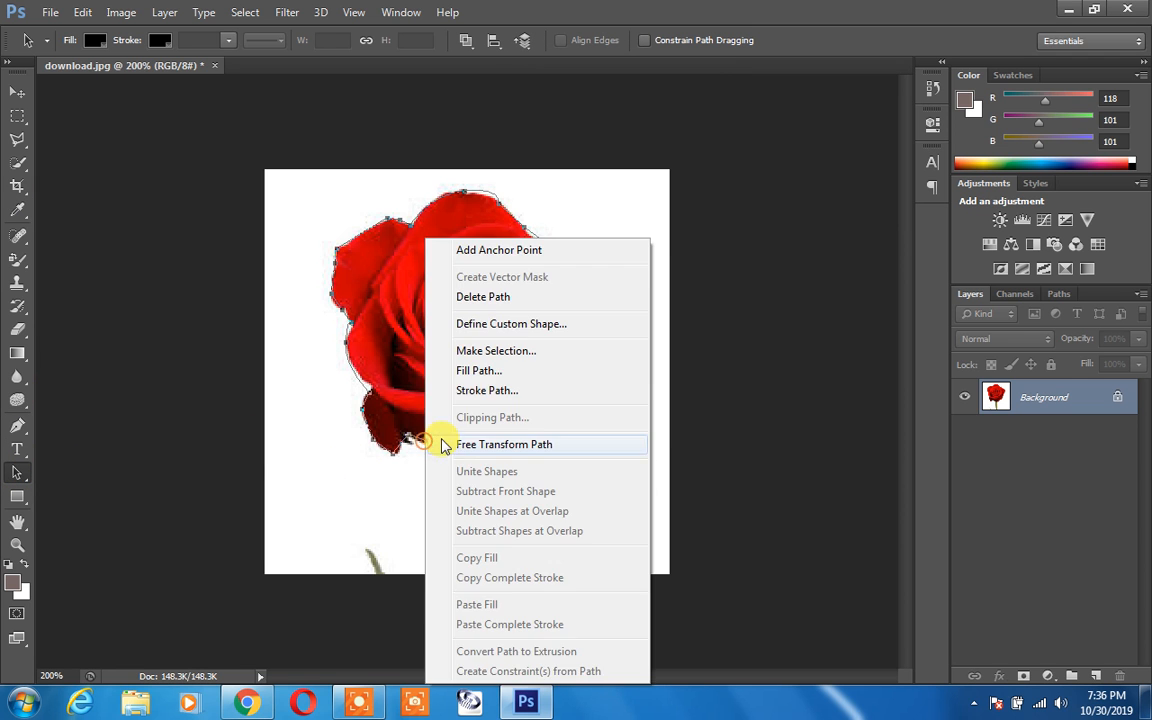
left_click(505, 352)
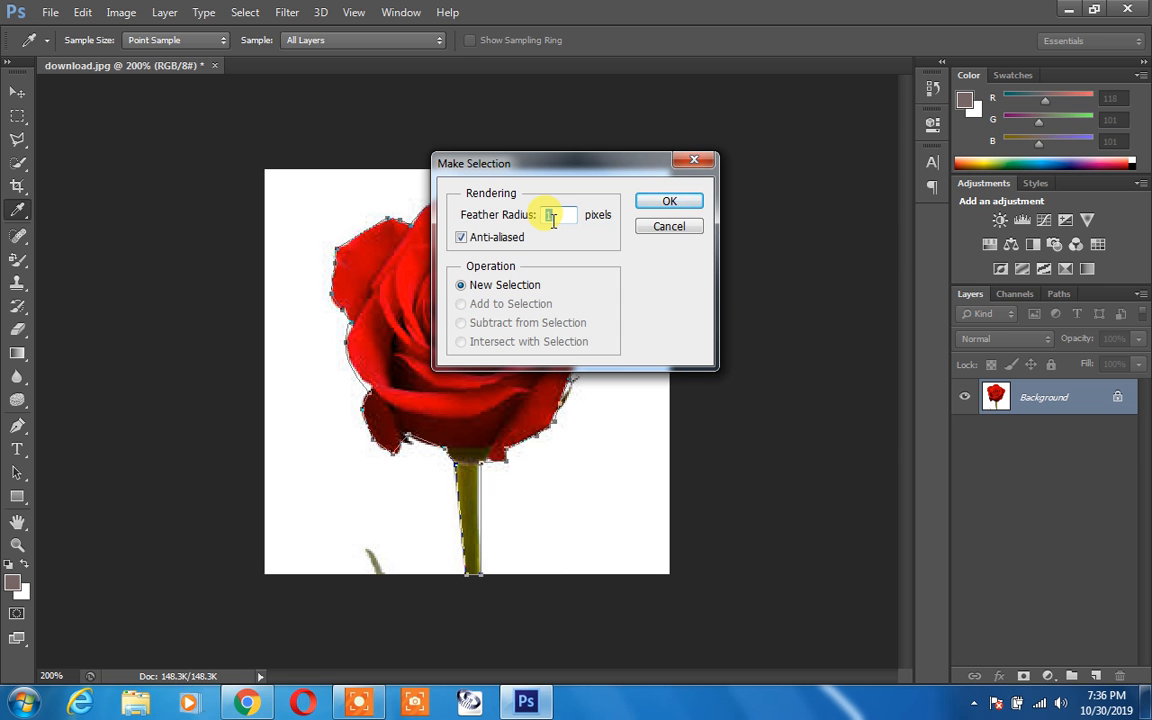
left_click(663, 203)
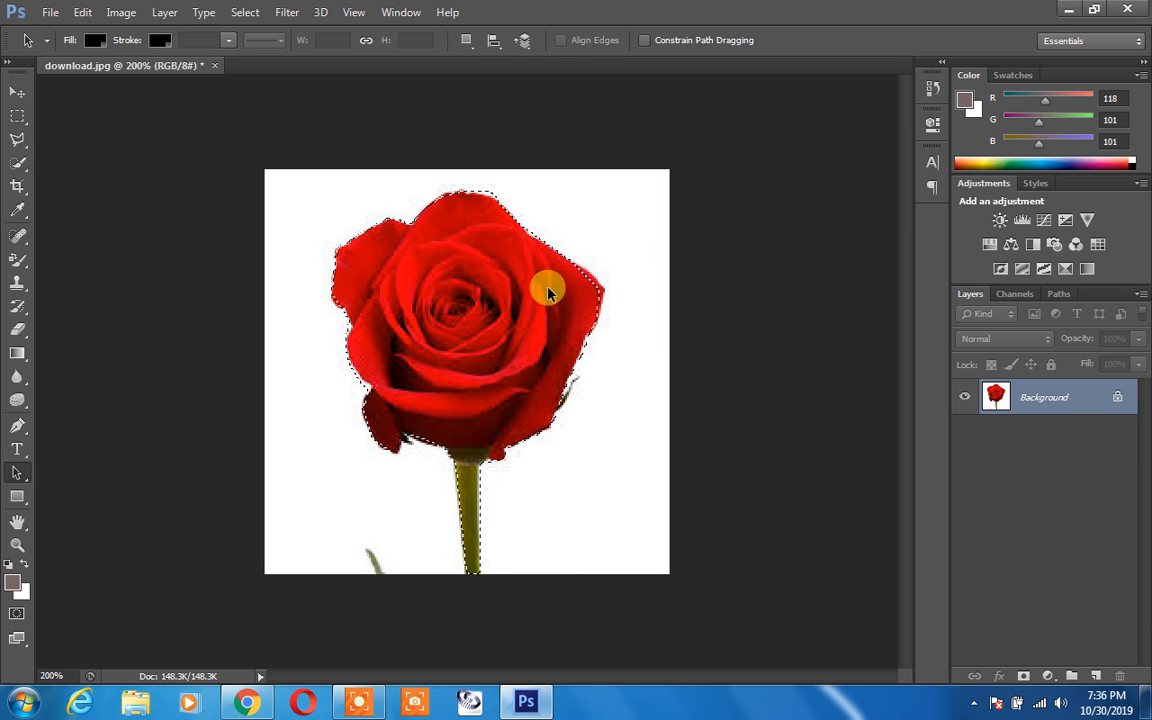
Step: Copy the selected rose to a new layer and shift the cutout to the right with the Background layer hidden
left_click(18, 93)
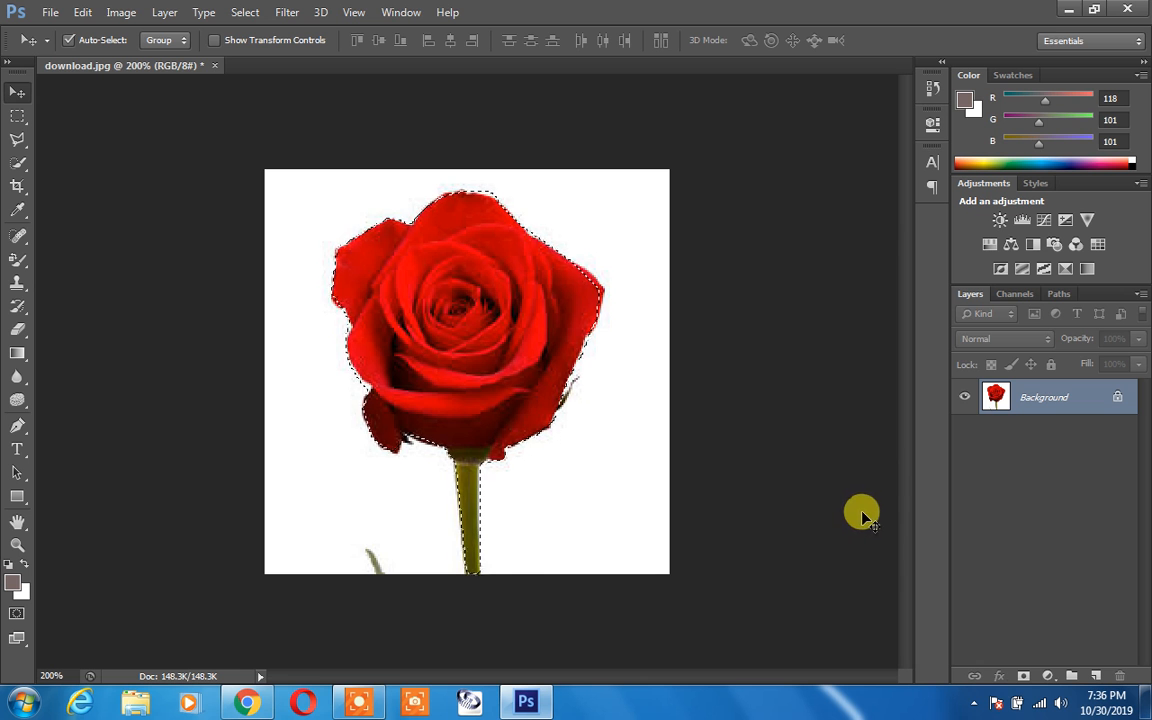
key("ctrl+j")
left_click(964, 432)
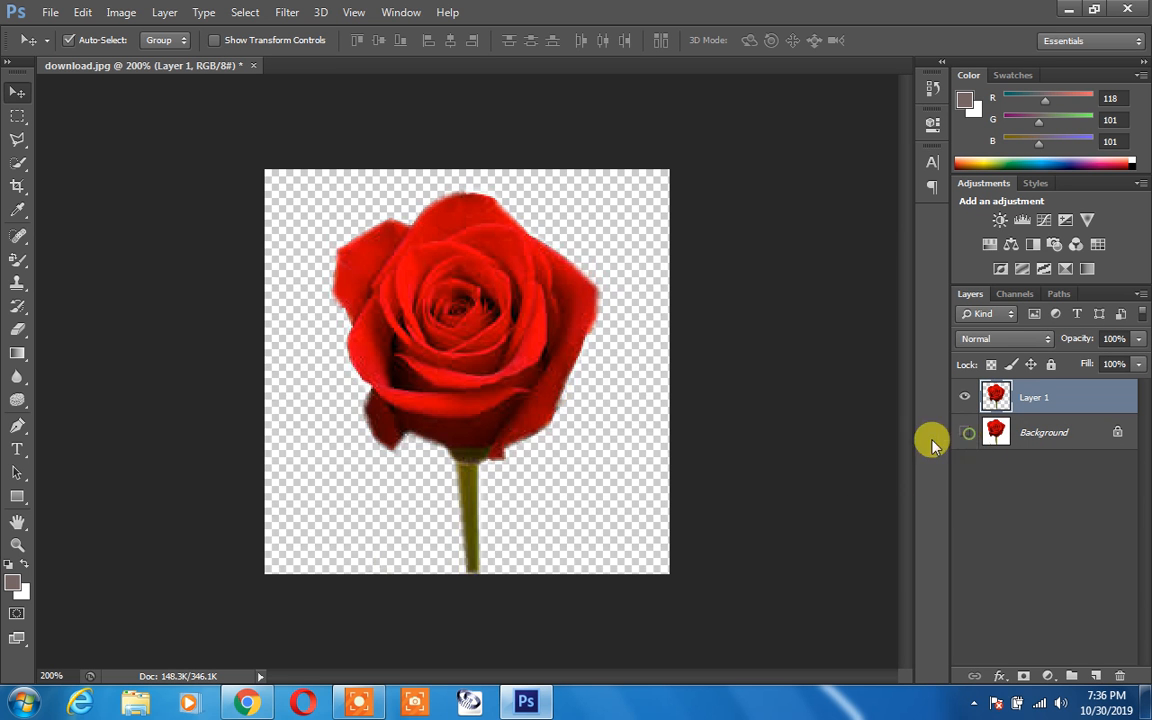
left_click_drag(461, 365, 528, 356)
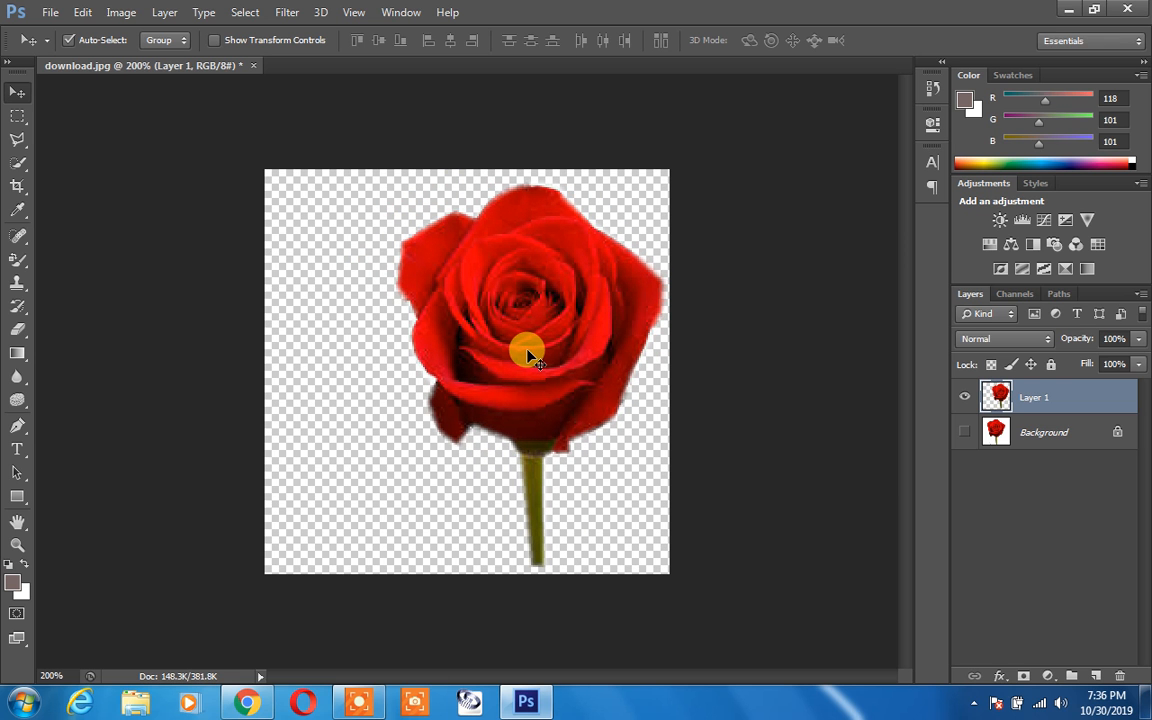
Step: Undo the rose's move, the hidden Background, the layer copy and the path-based selection
key("ctrl+alt+z")
key("ctrl+alt+z")
key("ctrl+alt+z")
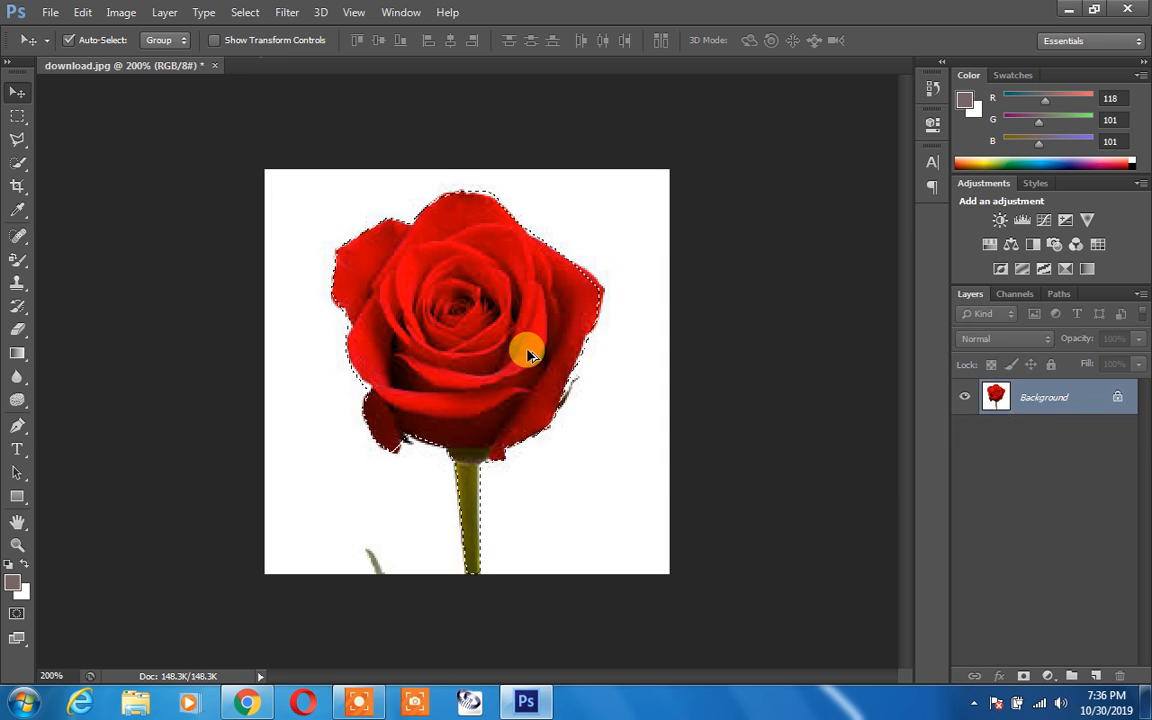
key("ctrl+alt+z")
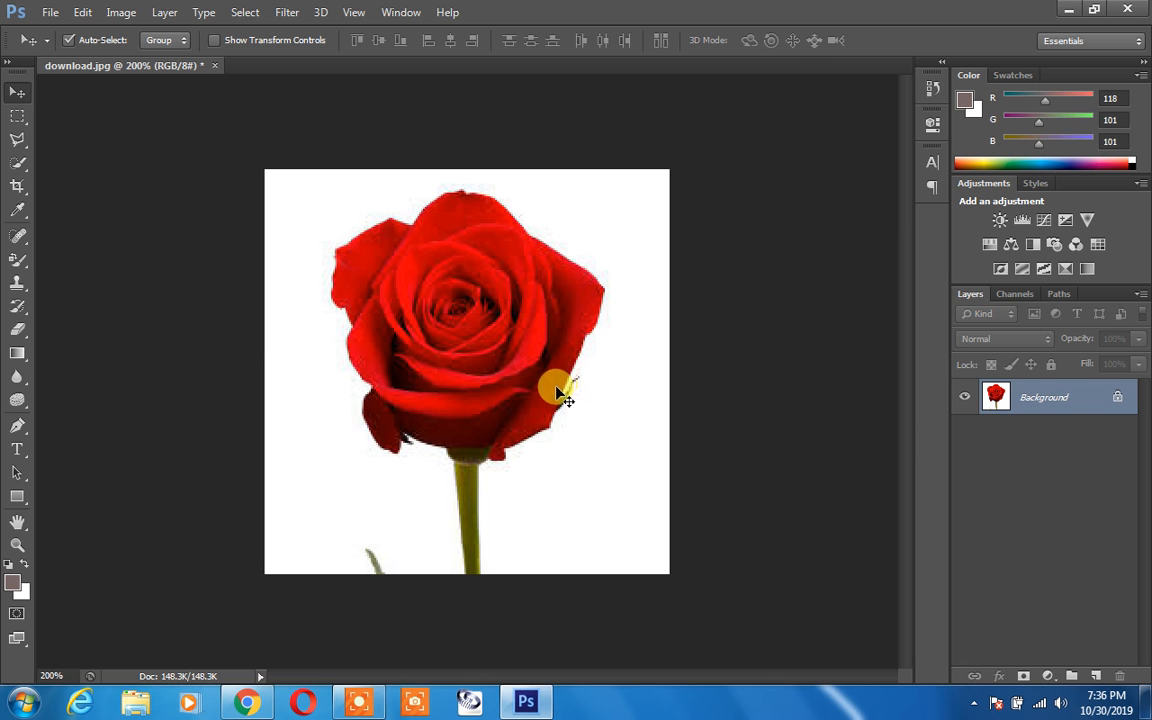
Step: Draw a rough freehand Lasso selection across the left part of the rose, and deselect it
left_click(20, 432)
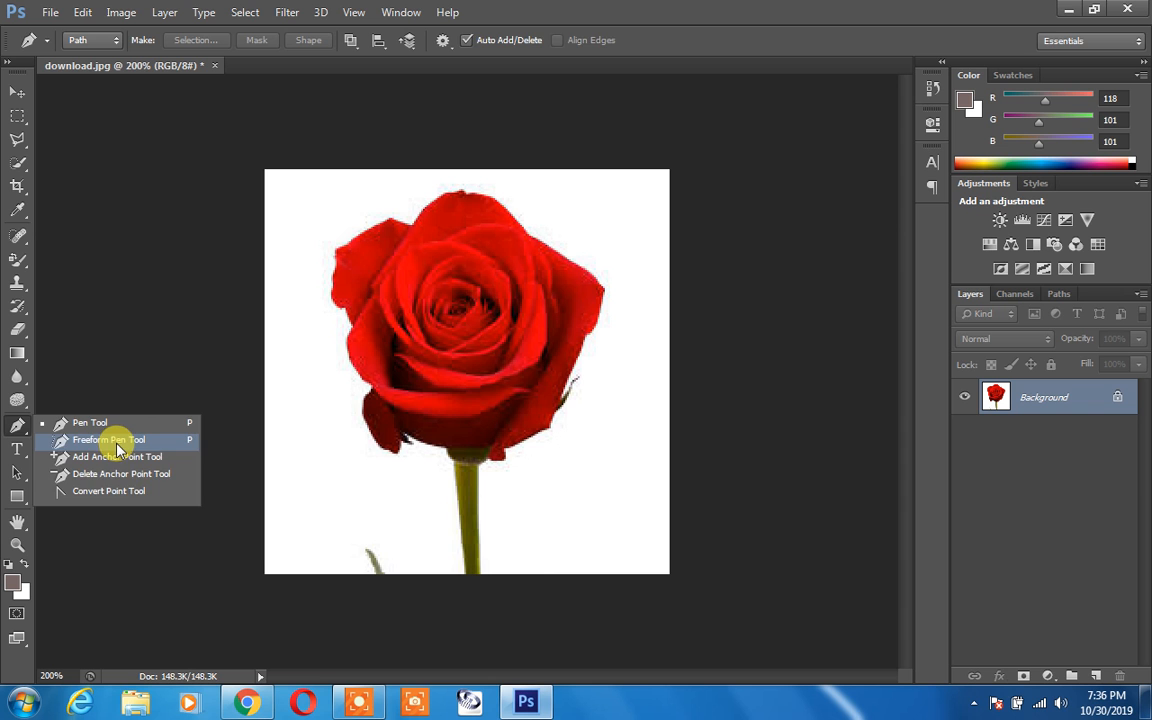
left_click(117, 447)
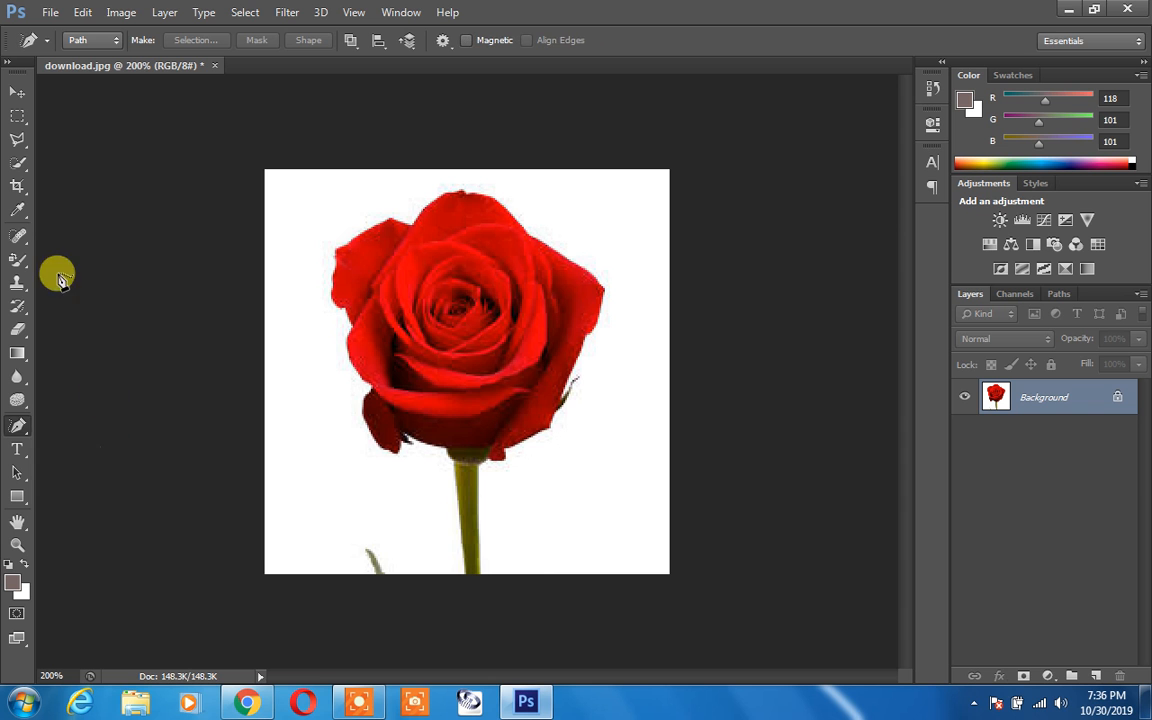
left_click(18, 141)
left_click(110, 137)
mouse_move(338, 225)
left_mouse_down()
mouse_move(328, 382)
mouse_move(429, 468)
mouse_move(390, 428)
left_mouse_up()
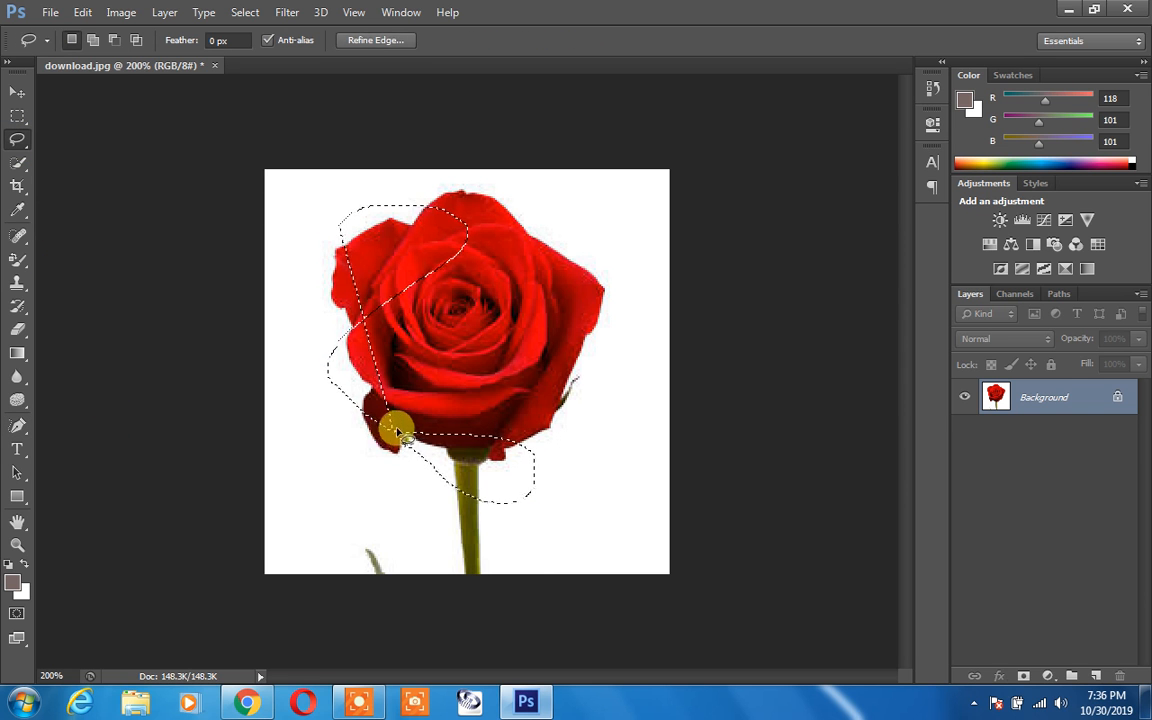
left_click(395, 430)
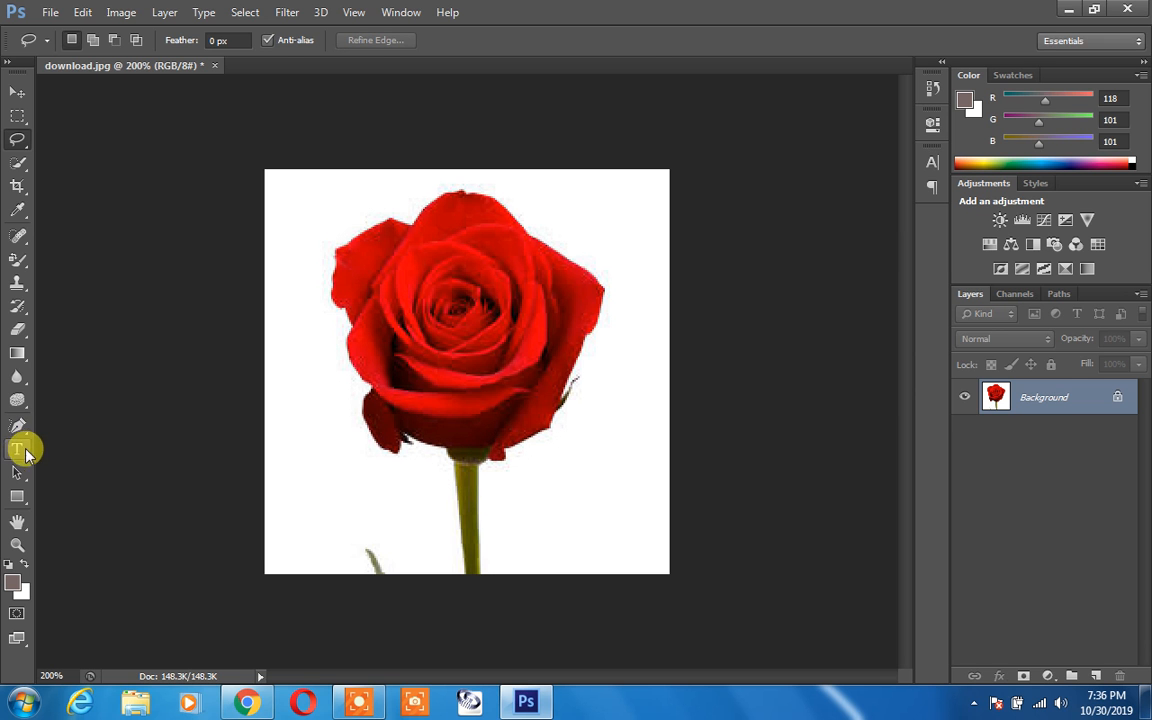
Step: Draw a closed, rounded Freeform Pen path around the left part of the rose's bloom
left_click(18, 452)
left_click(18, 471)
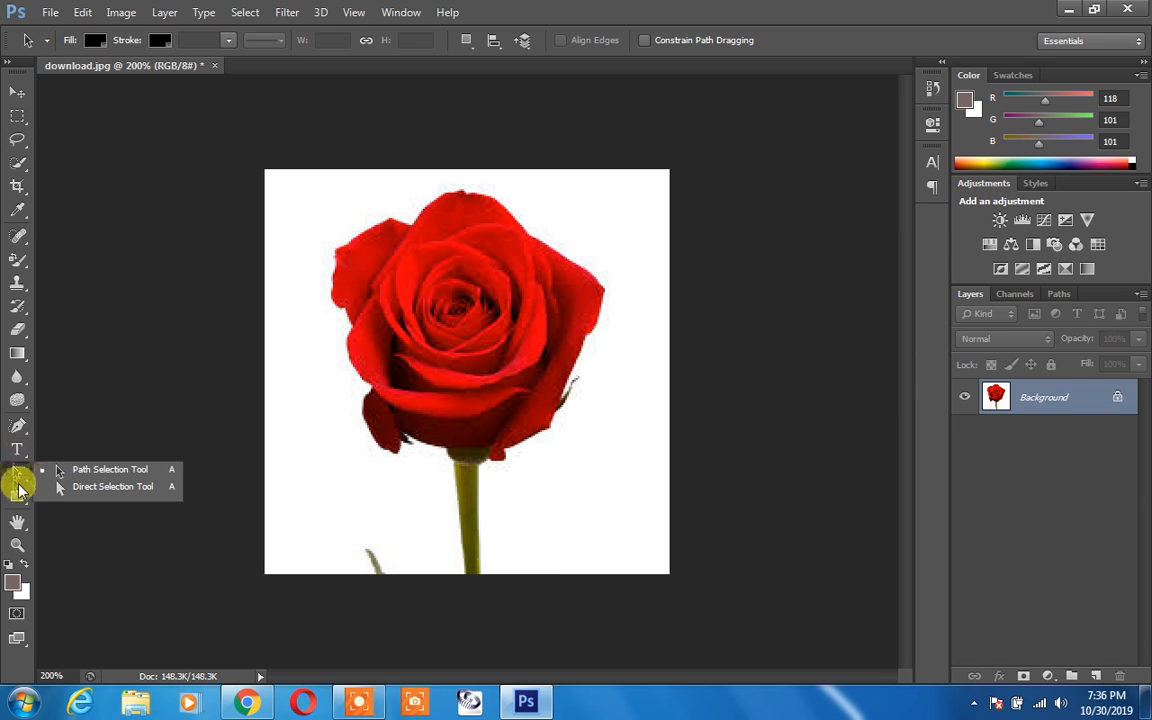
left_click(18, 425)
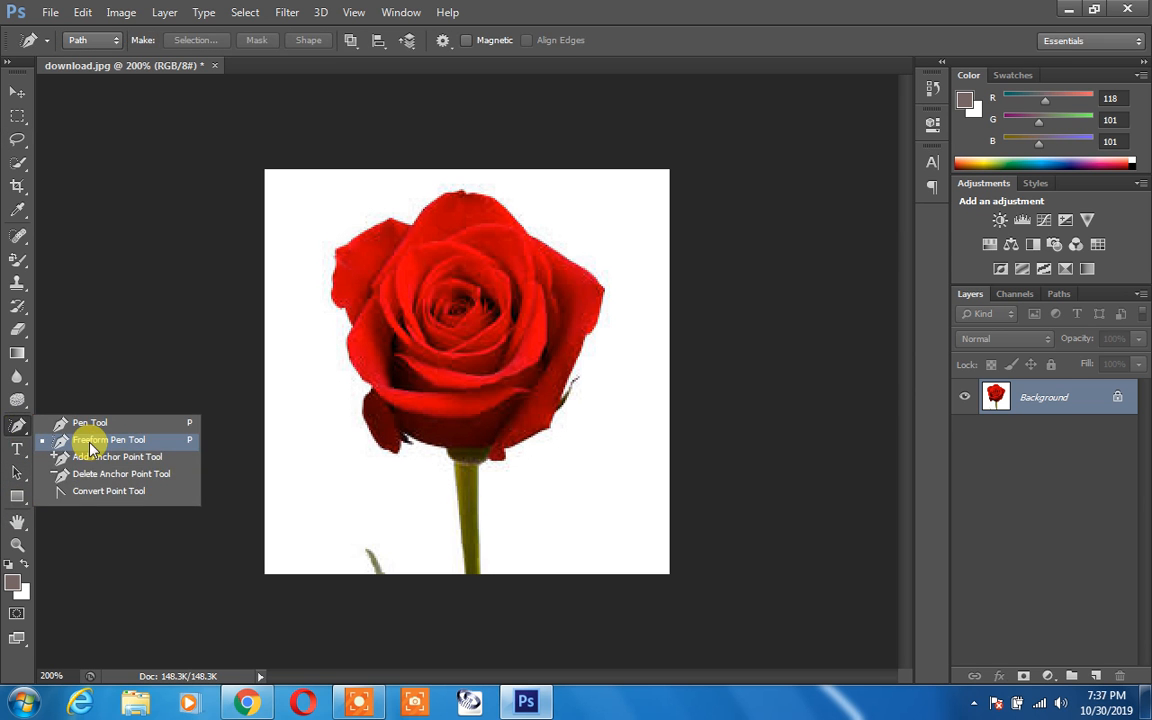
left_click(91, 443)
mouse_move(333, 216)
left_mouse_down()
mouse_move(389, 193)
mouse_move(440, 202)
mouse_move(441, 266)
mouse_move(394, 286)
mouse_move(533, 347)
mouse_move(502, 411)
mouse_move(474, 546)
mouse_move(430, 476)
mouse_move(365, 446)
mouse_move(313, 387)
mouse_move(319, 226)
left_mouse_up()
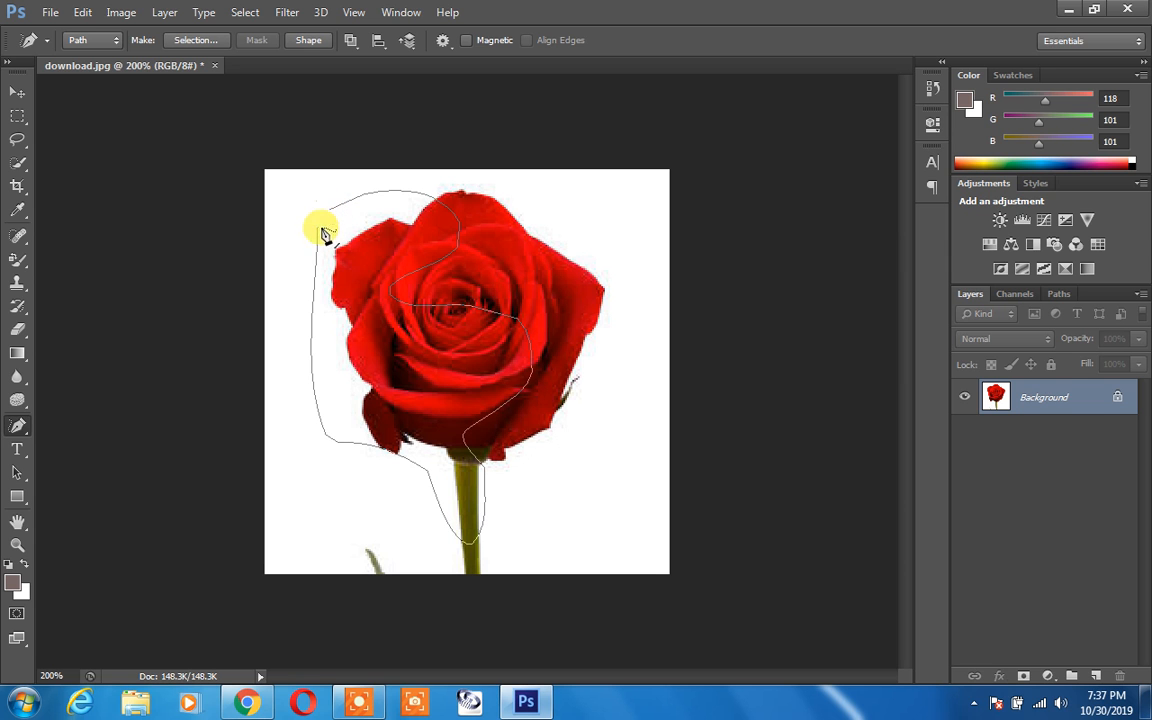
left_click(349, 306)
mouse_move(322, 241)
left_mouse_down()
mouse_move(386, 228)
mouse_move(494, 378)
mouse_move(386, 453)
mouse_move(328, 400)
mouse_move(308, 300)
mouse_move(322, 243)
left_mouse_up()
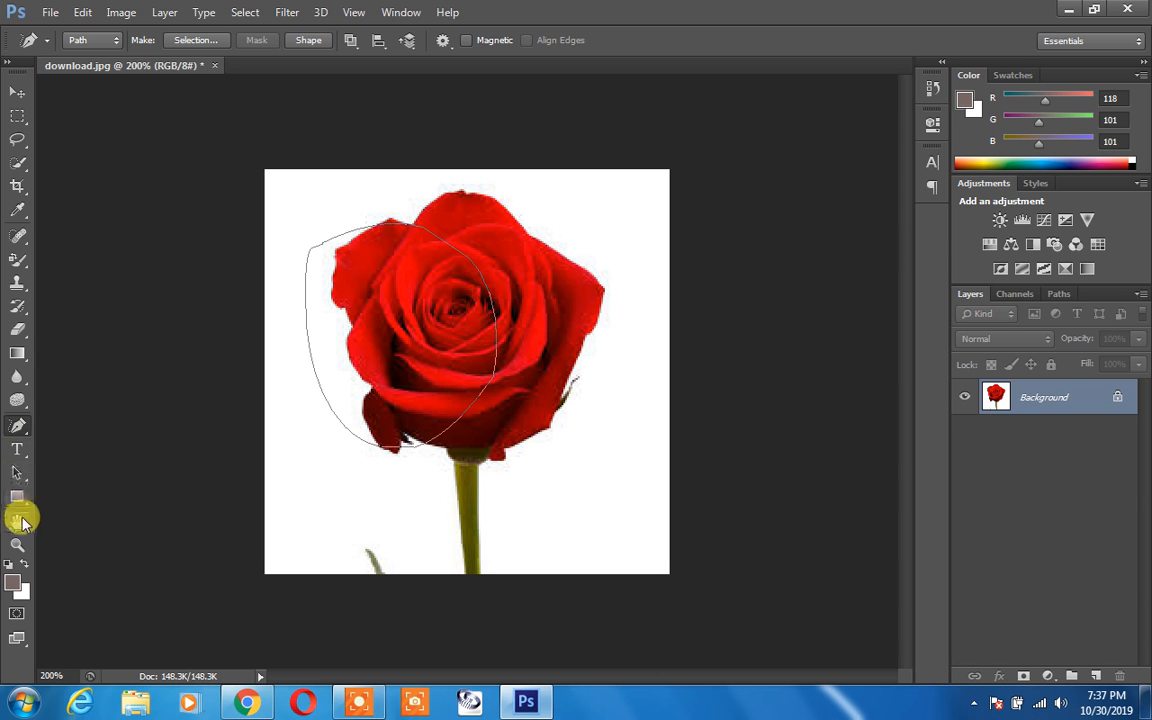
Step: Convert the rounded freeform path into a new anti-aliased selection with a 1-pixel feather radius, and deselect it
left_click_drag(18, 474, 18, 470)
left_click(80, 487)
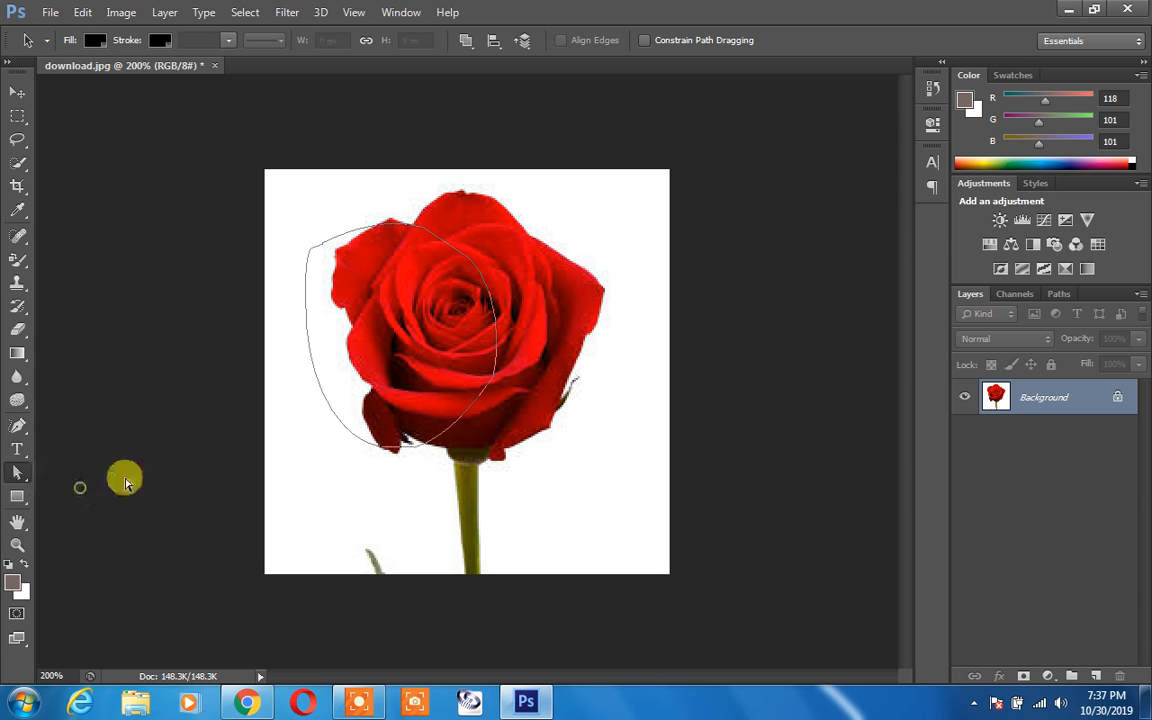
right_click(330, 410)
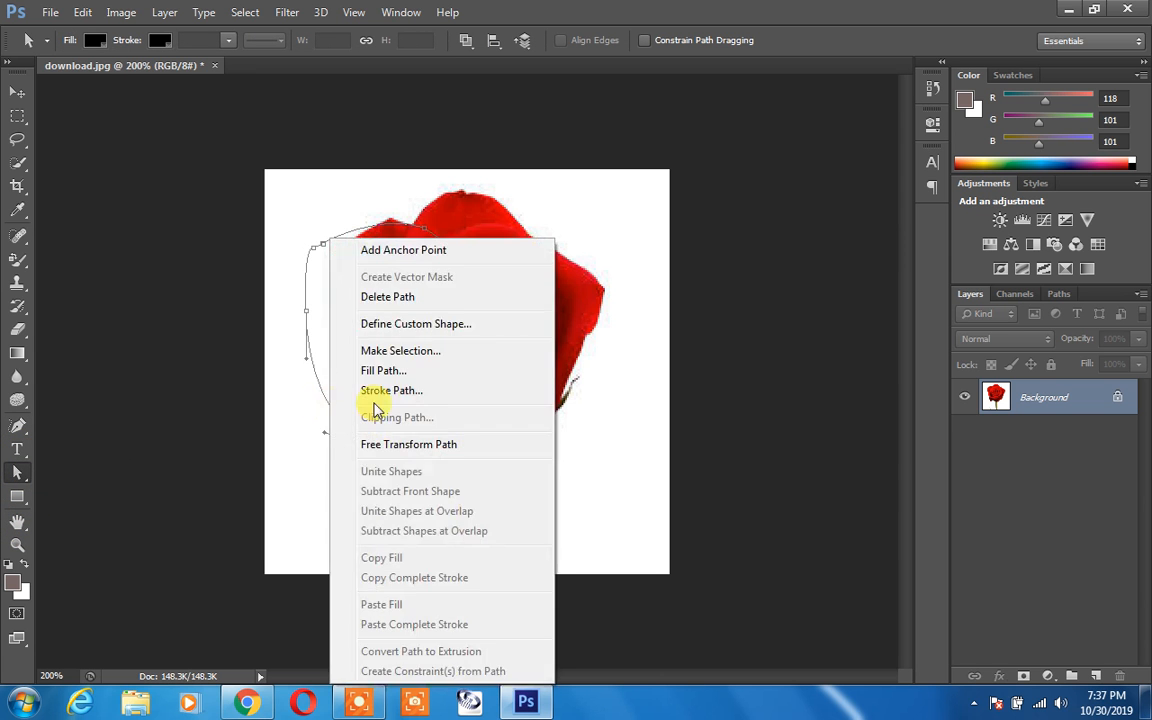
left_click(420, 350)
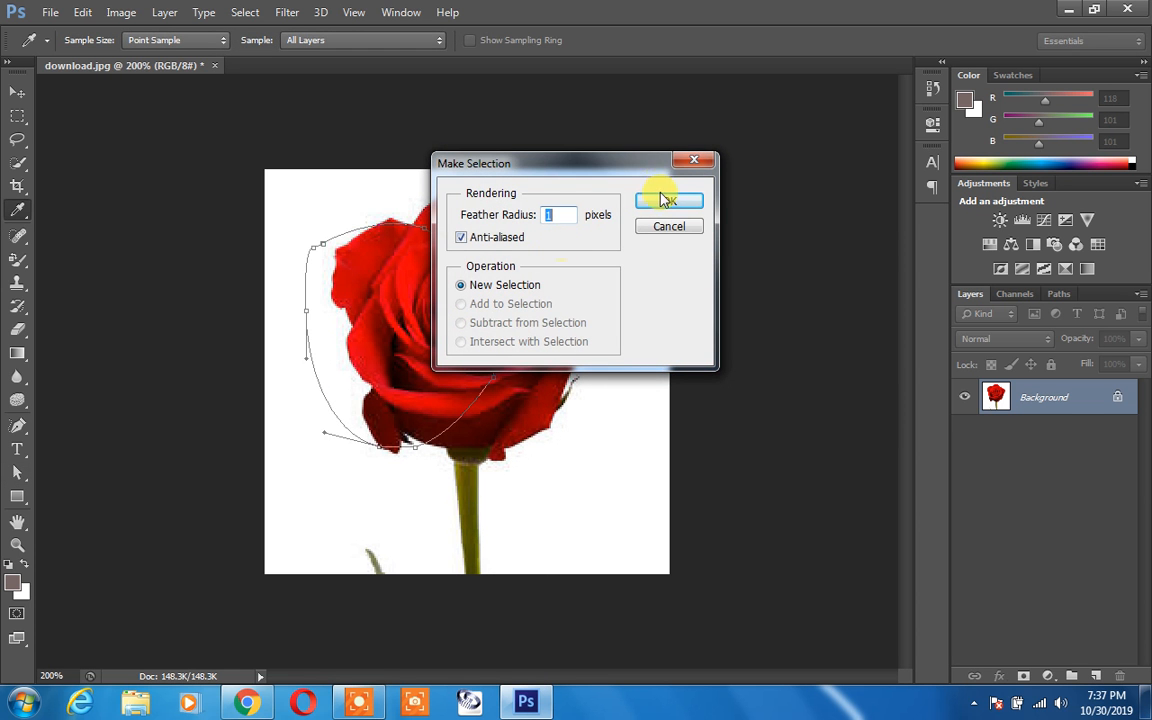
left_click(665, 202)
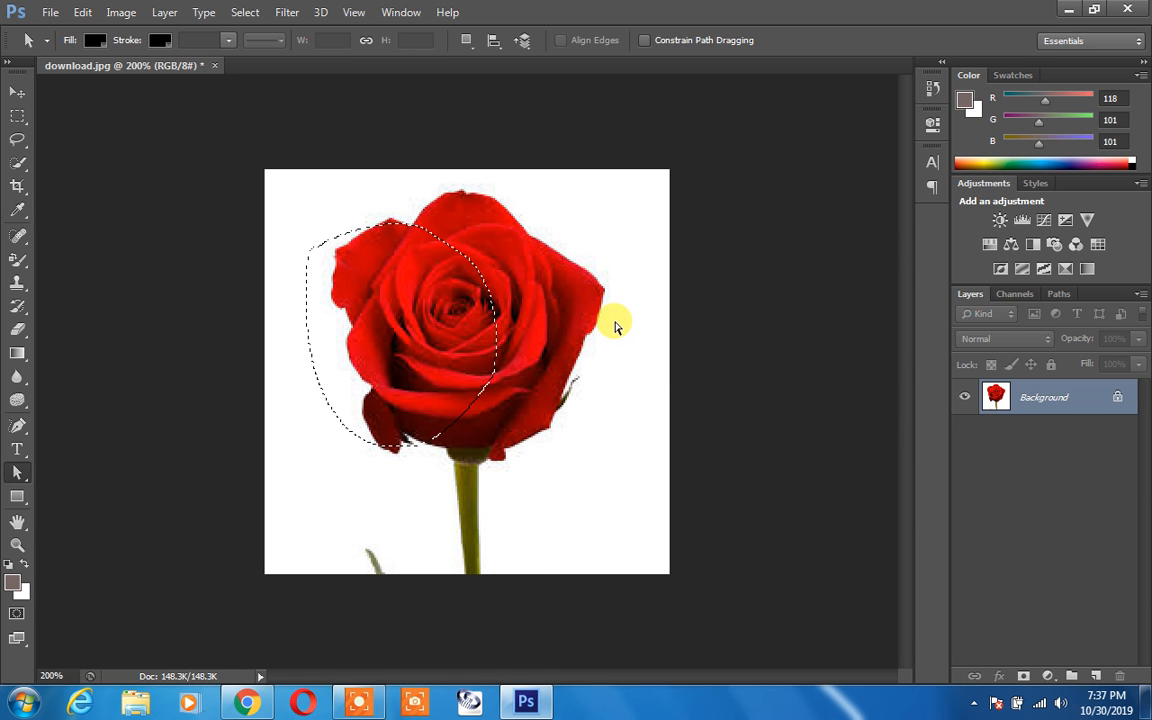
key("ctrl+d")
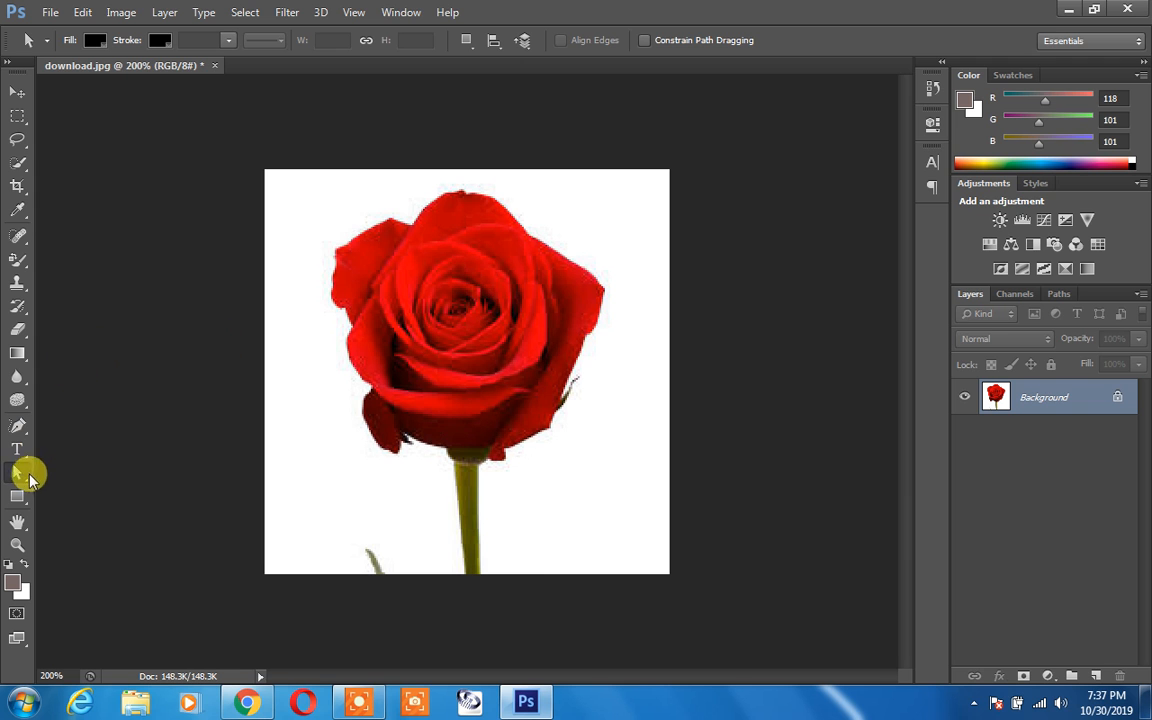
left_click_drag(20, 472, 5, 205)
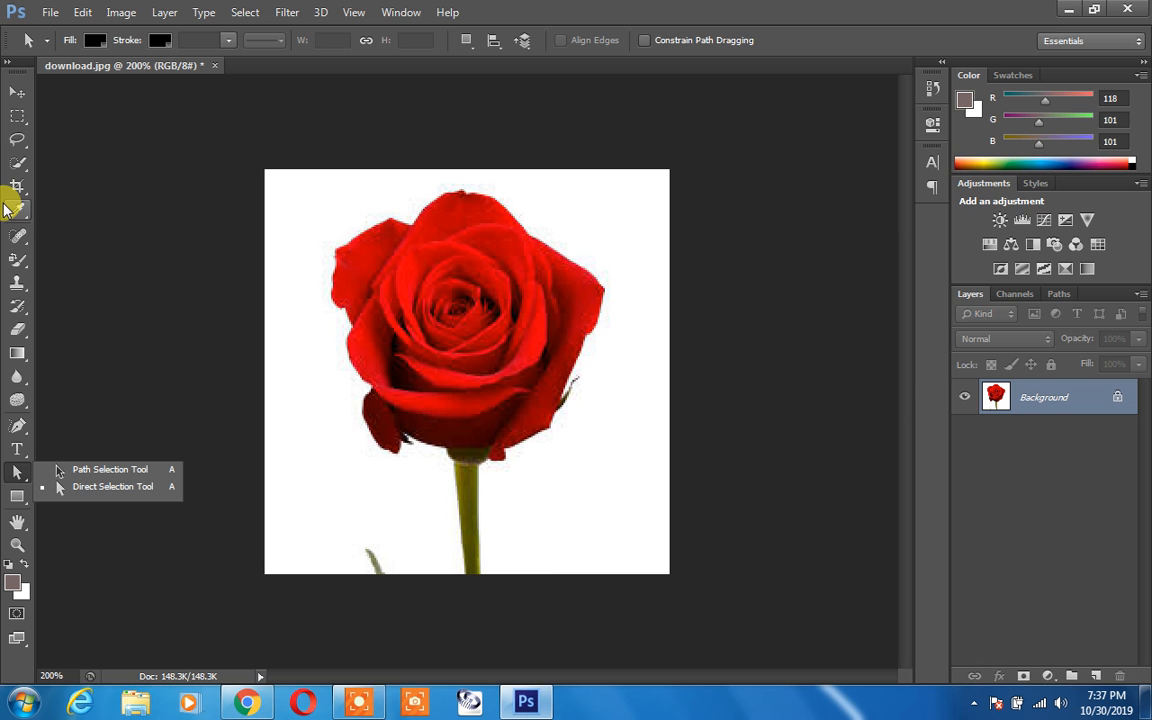
left_click(14, 90)
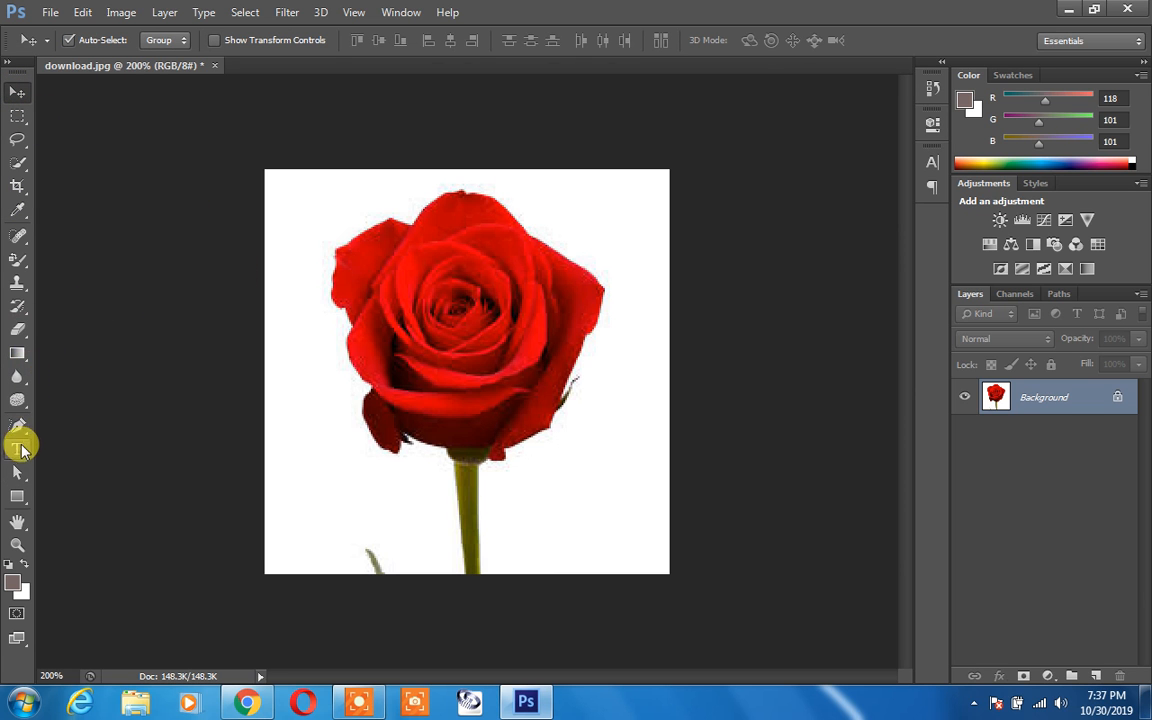
Step: Draw a closed, straight-sided four-point path around the left part of the bloom with the Pen tool
left_click(20, 425)
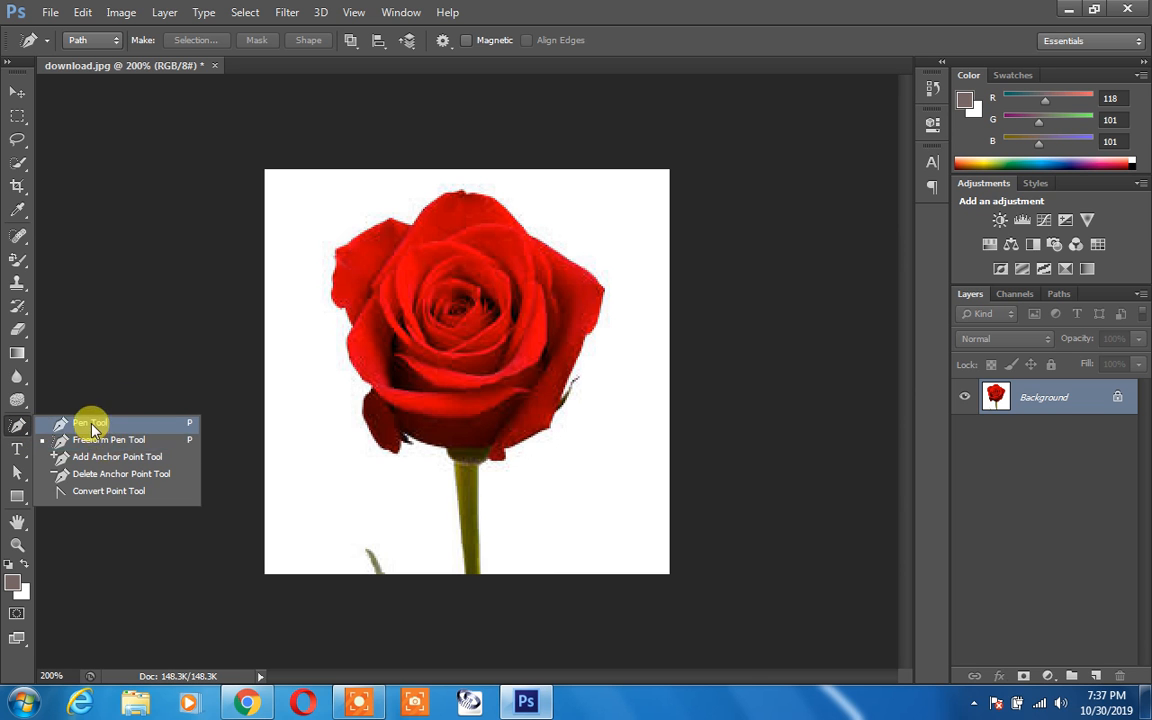
left_click(90, 422)
left_click(306, 230)
left_click(299, 430)
left_click(471, 421)
left_click(441, 207)
left_click(307, 231)
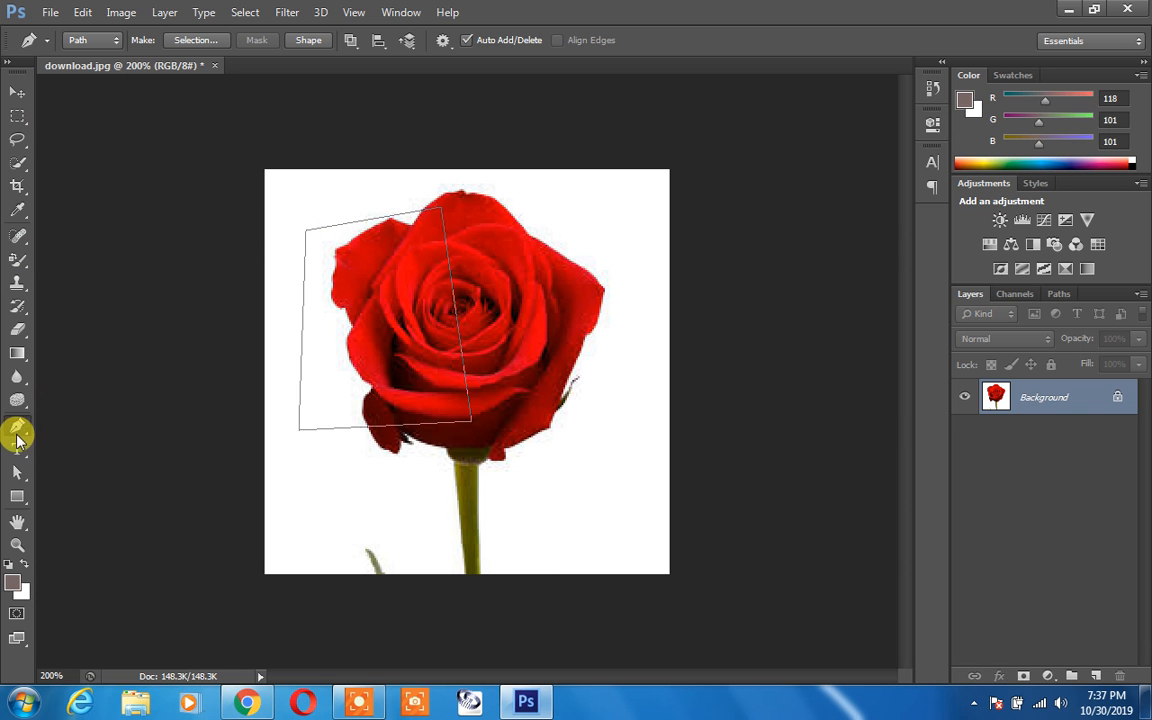
Step: Add anchor points to the path's top, left and bottom edges, bowing the top outward and bending the bottom into a wave
left_click(18, 430)
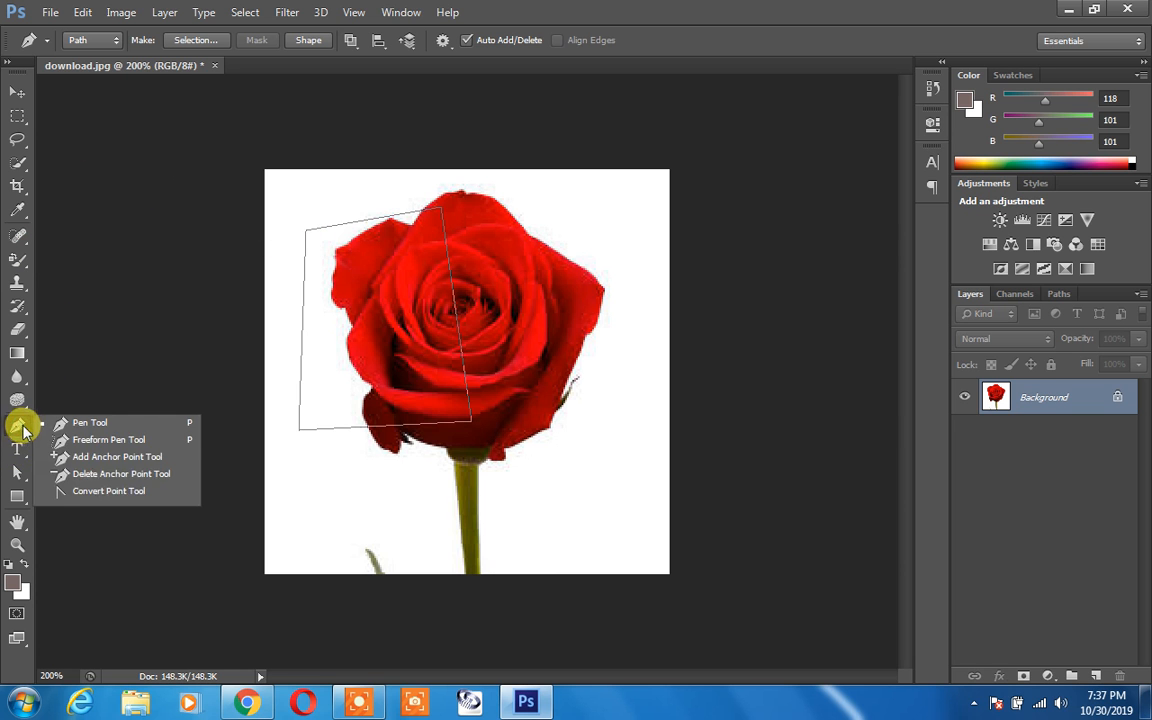
left_click(112, 456)
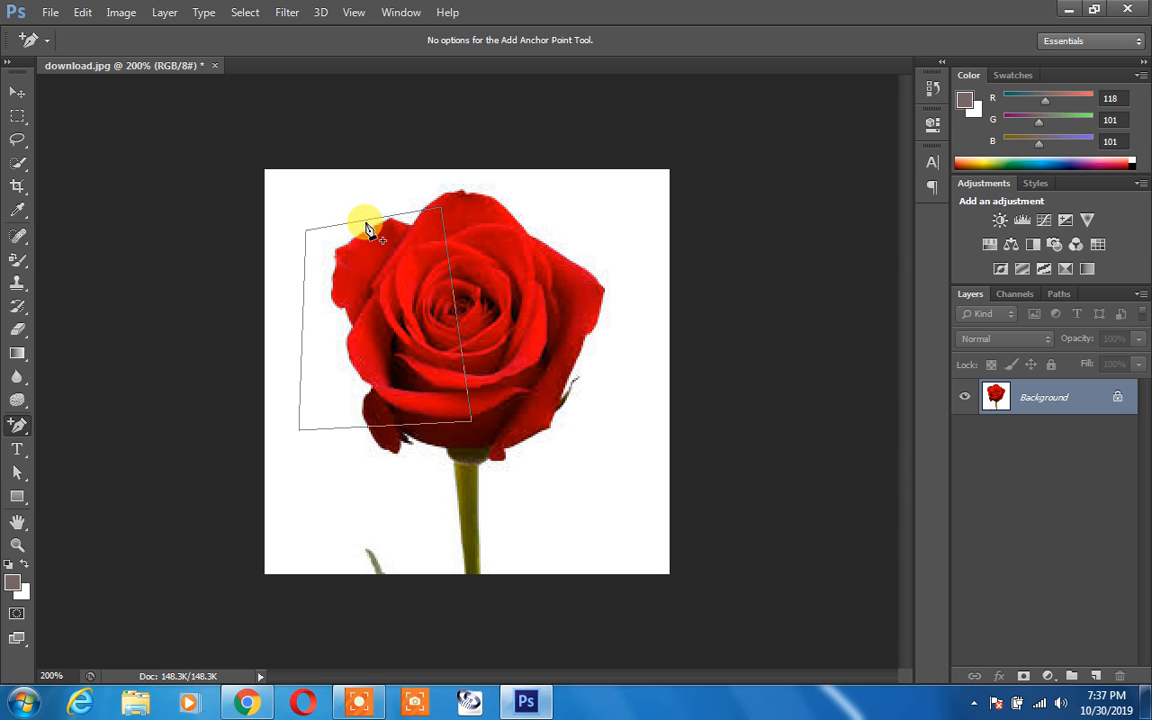
left_click_drag(366, 222, 360, 190)
left_click(302, 308)
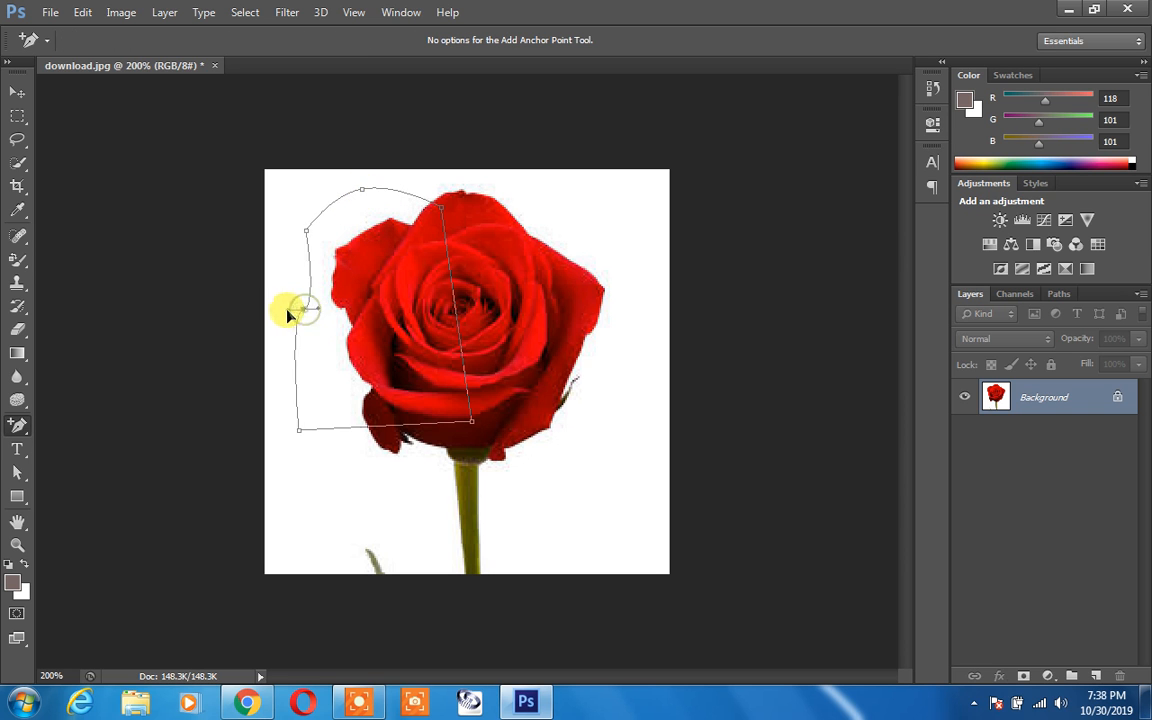
left_click_drag(362, 427, 385, 445)
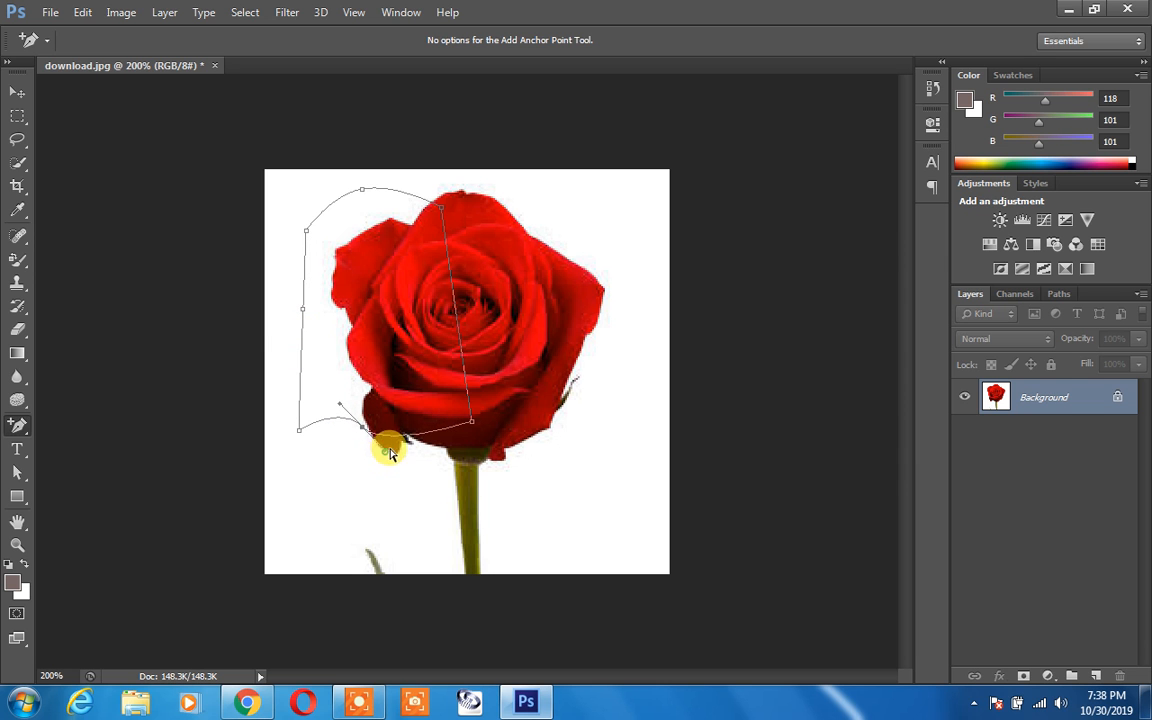
Step: Delete the path's added top anchor point and its upper-left corner anchor point
right_click(27, 433)
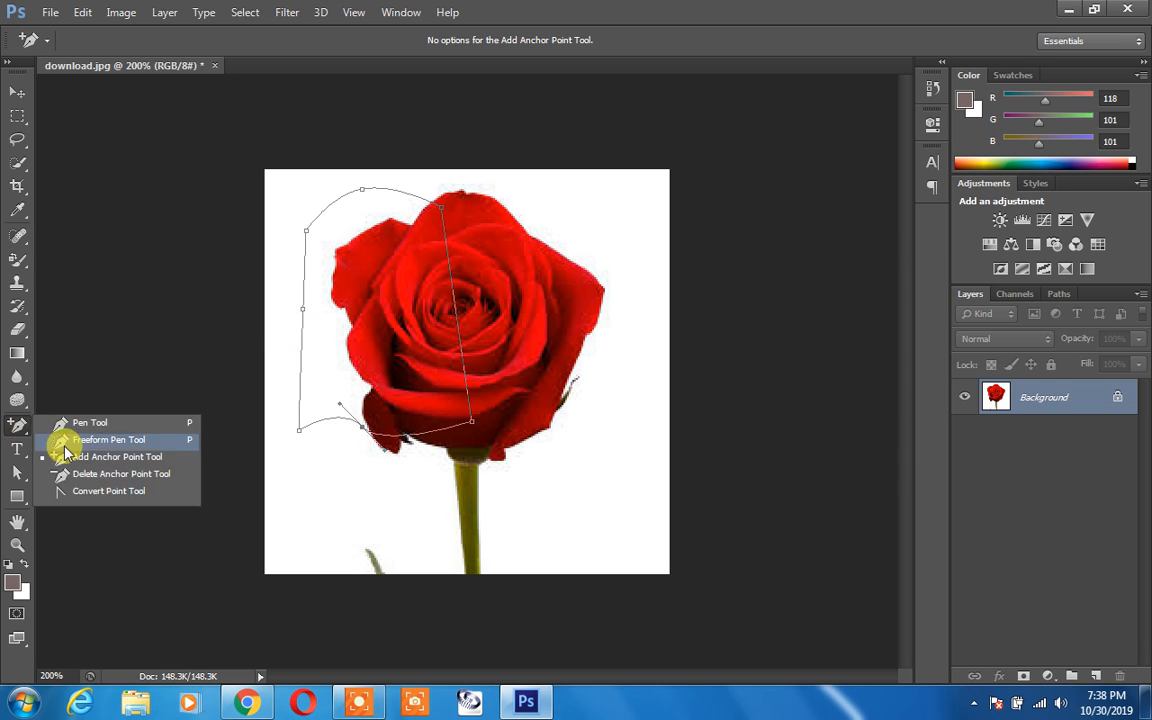
left_click(117, 483)
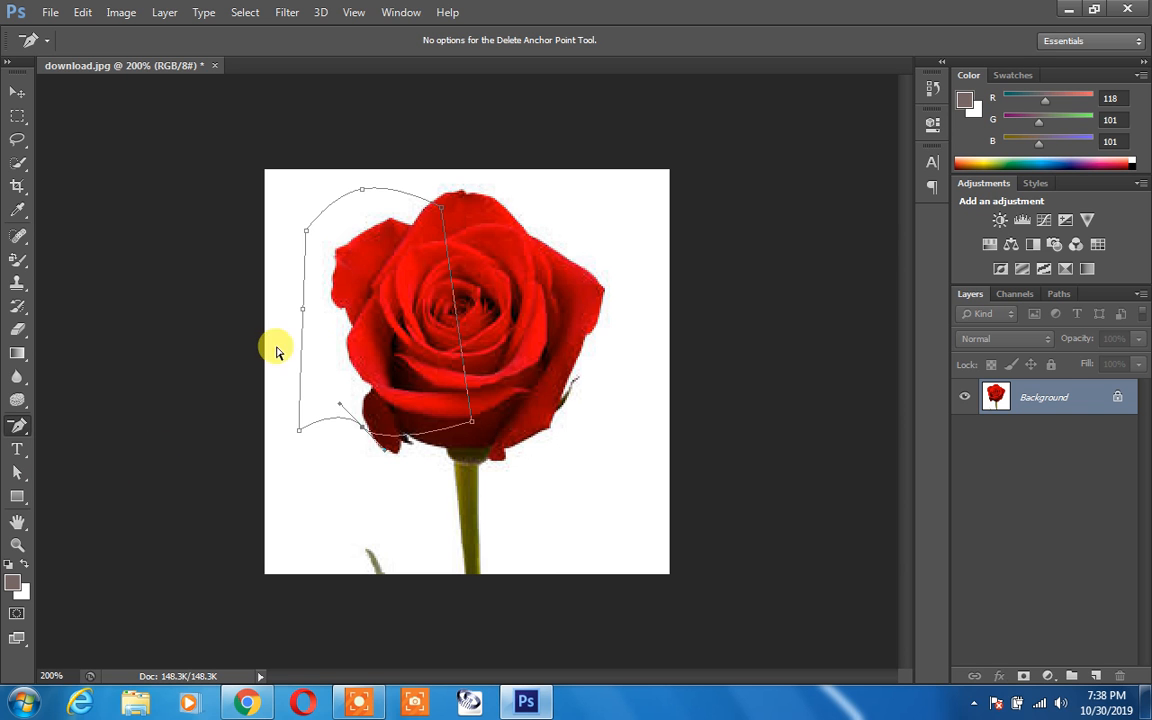
left_click(365, 195)
left_click(305, 231)
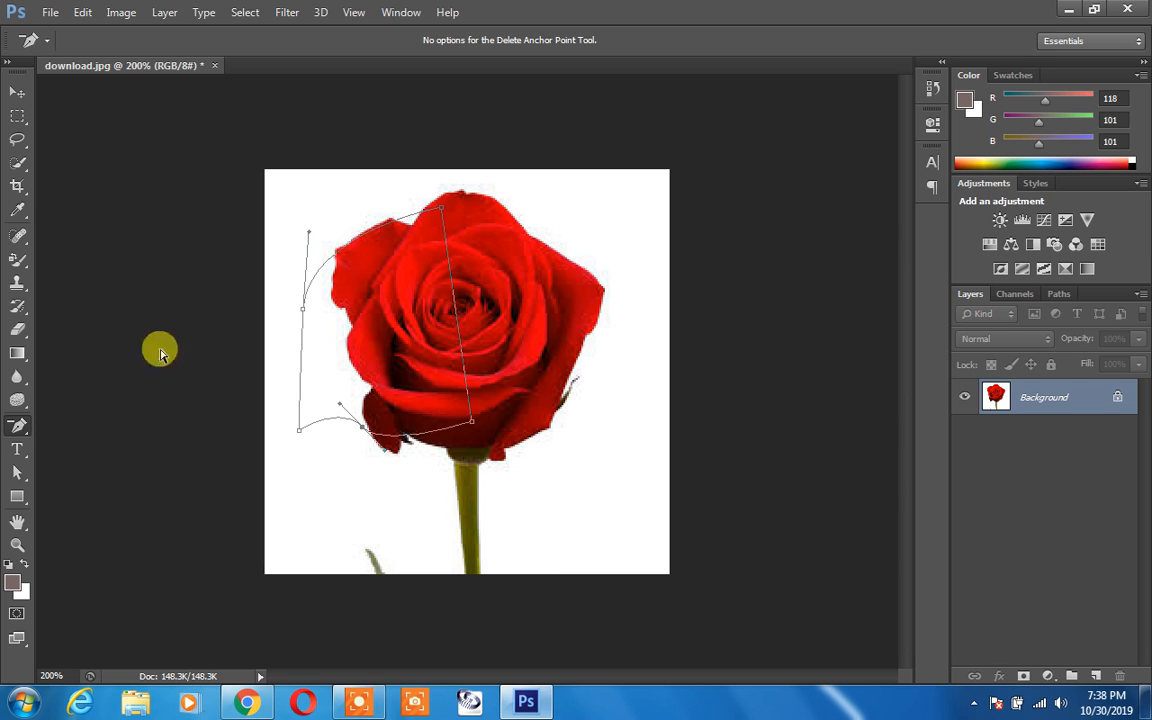
Step: Convert the path's left anchor to a corner point and shift the slanted upper segment up and to the left
right_click(20, 428)
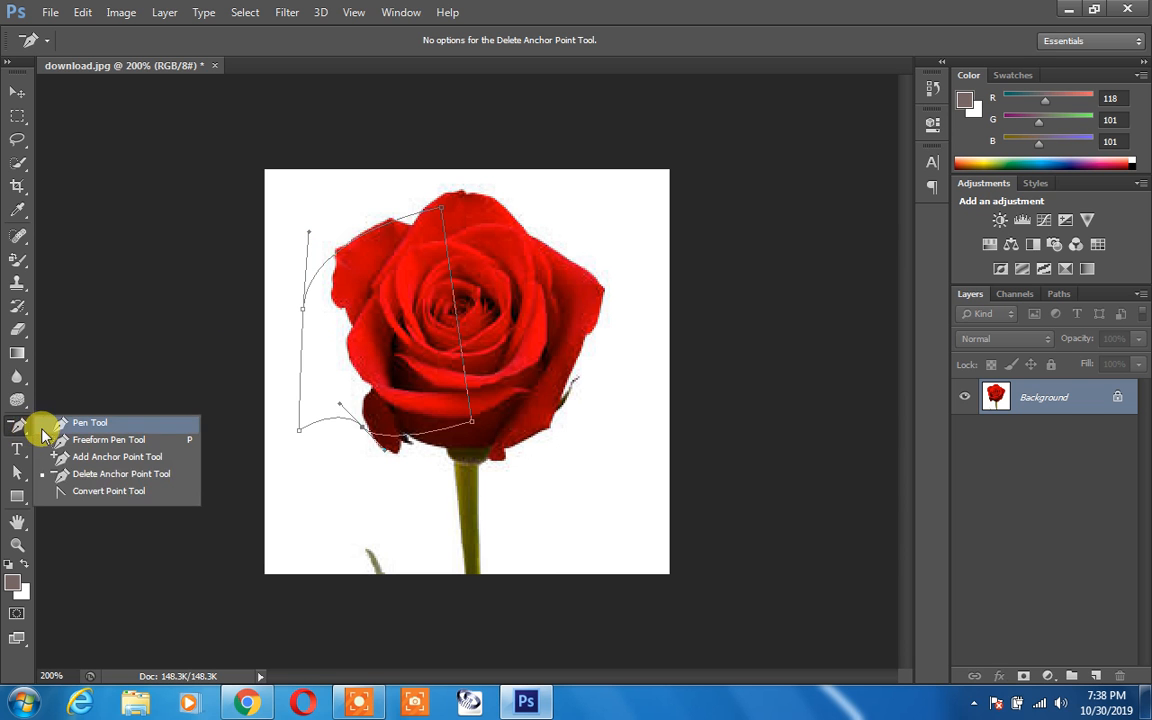
left_click(121, 491)
left_click(304, 310)
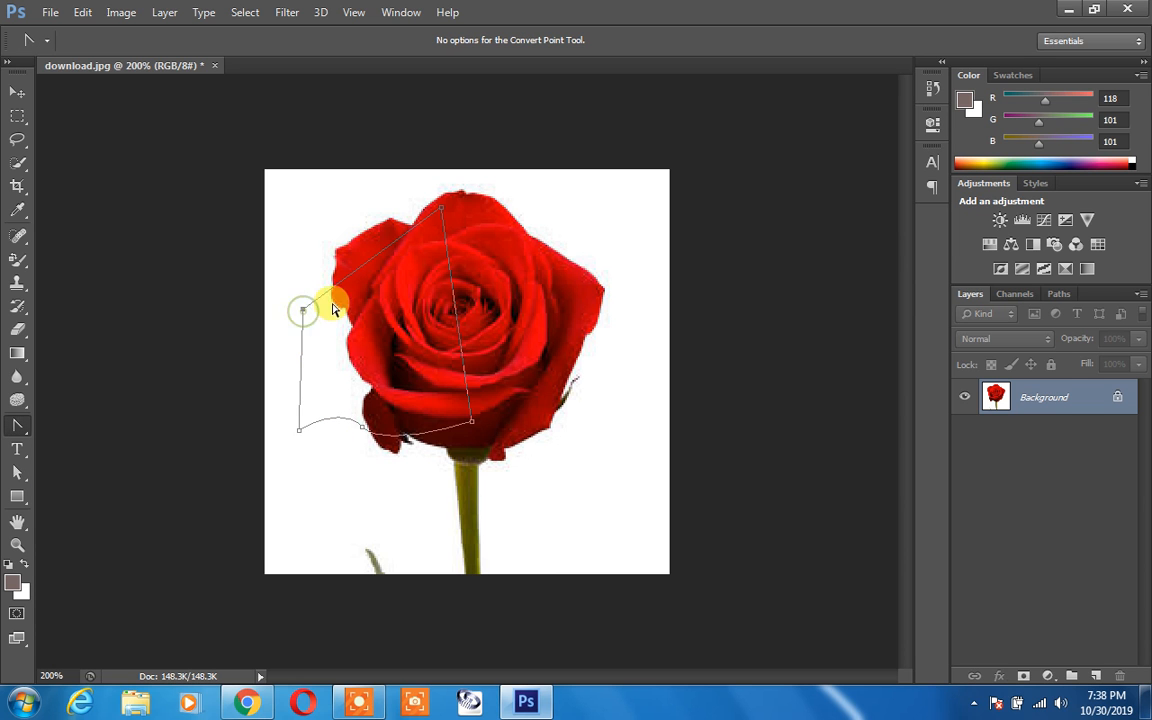
left_click_drag(304, 312, 286, 284)
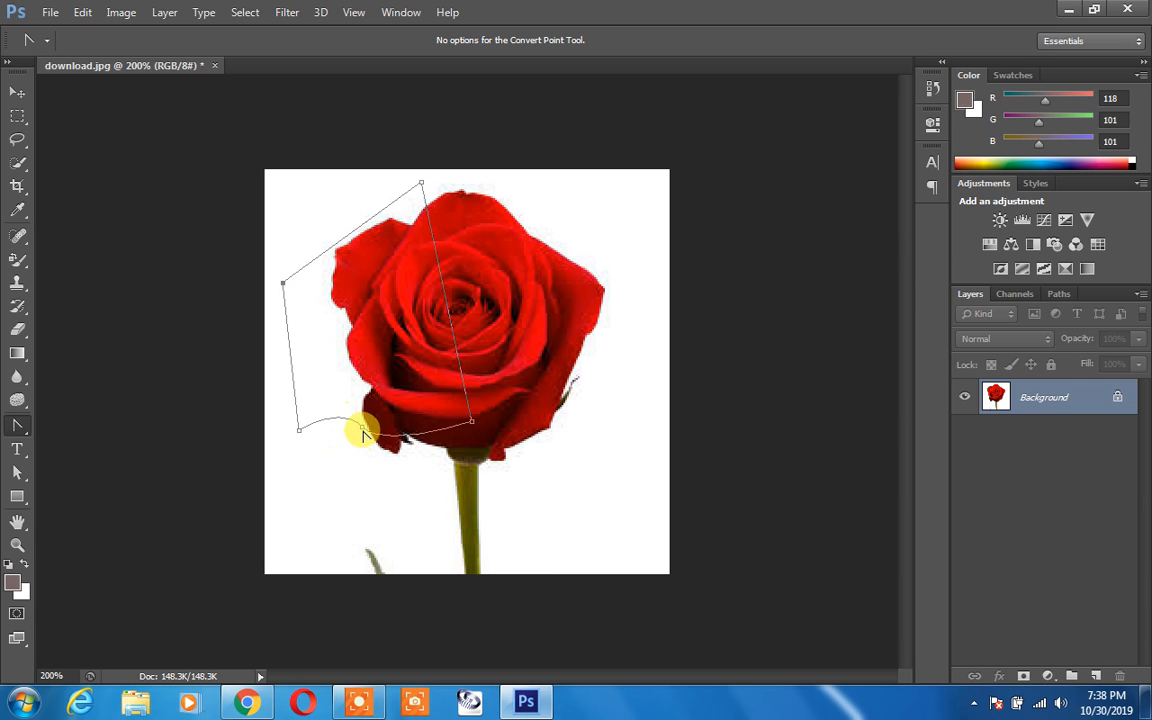
Step: Reset the lower-edge anchor to a corner, pull out new curve handles, and swing its left handle down independently with the Convert Point tool
left_click(362, 428)
left_click_drag(365, 437, 343, 479)
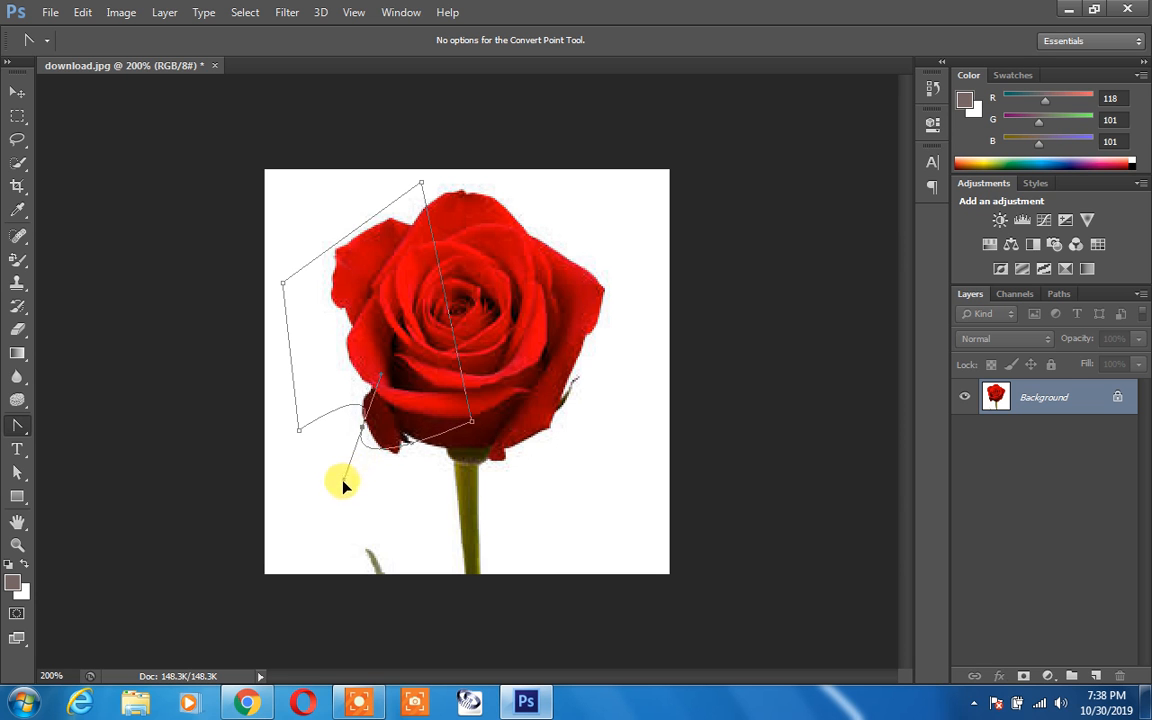
left_click(362, 429)
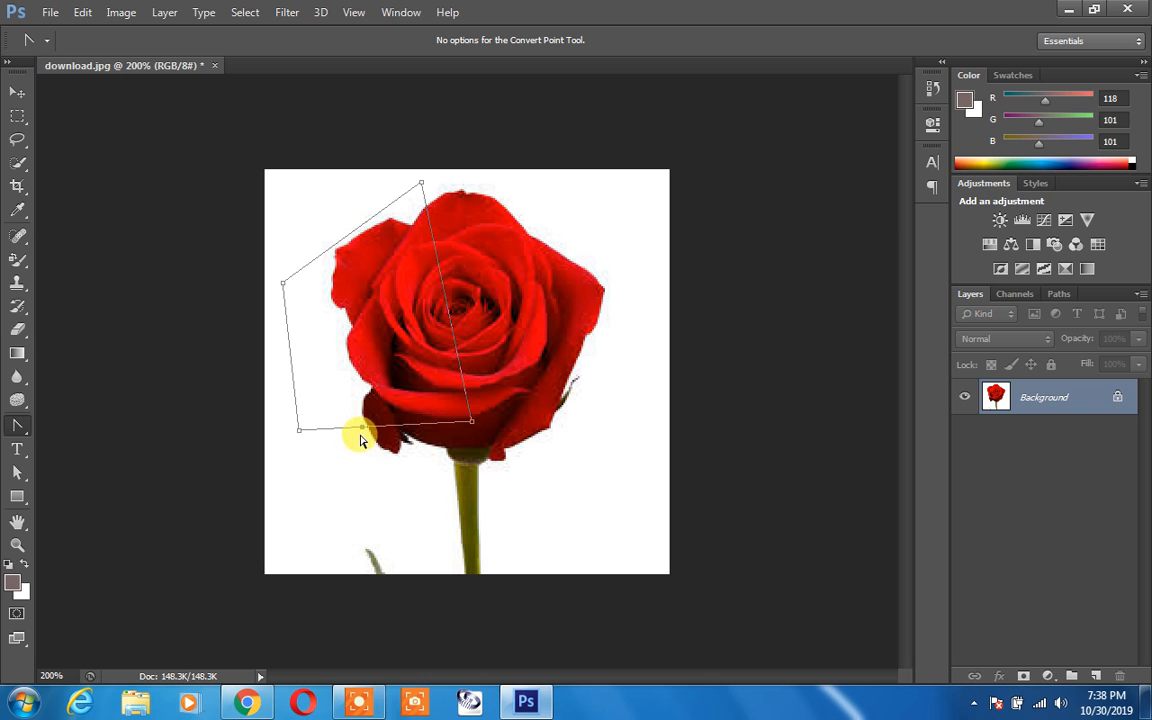
left_click_drag(363, 432, 366, 452)
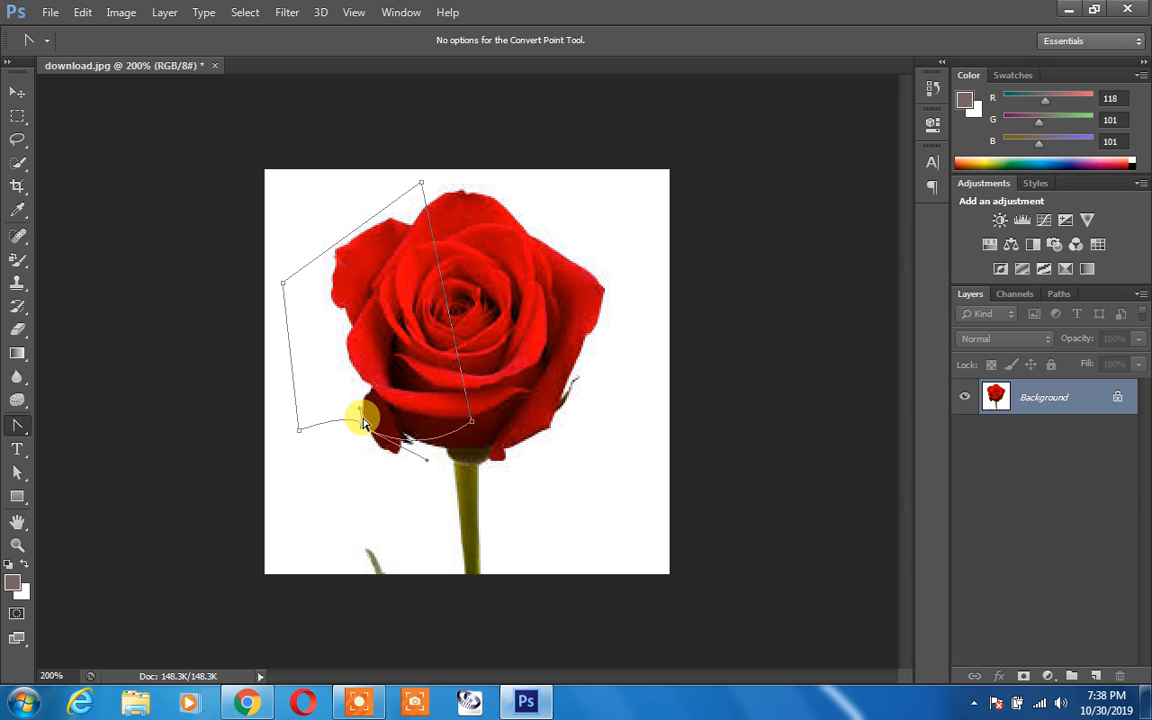
left_click_drag(342, 481, 333, 478)
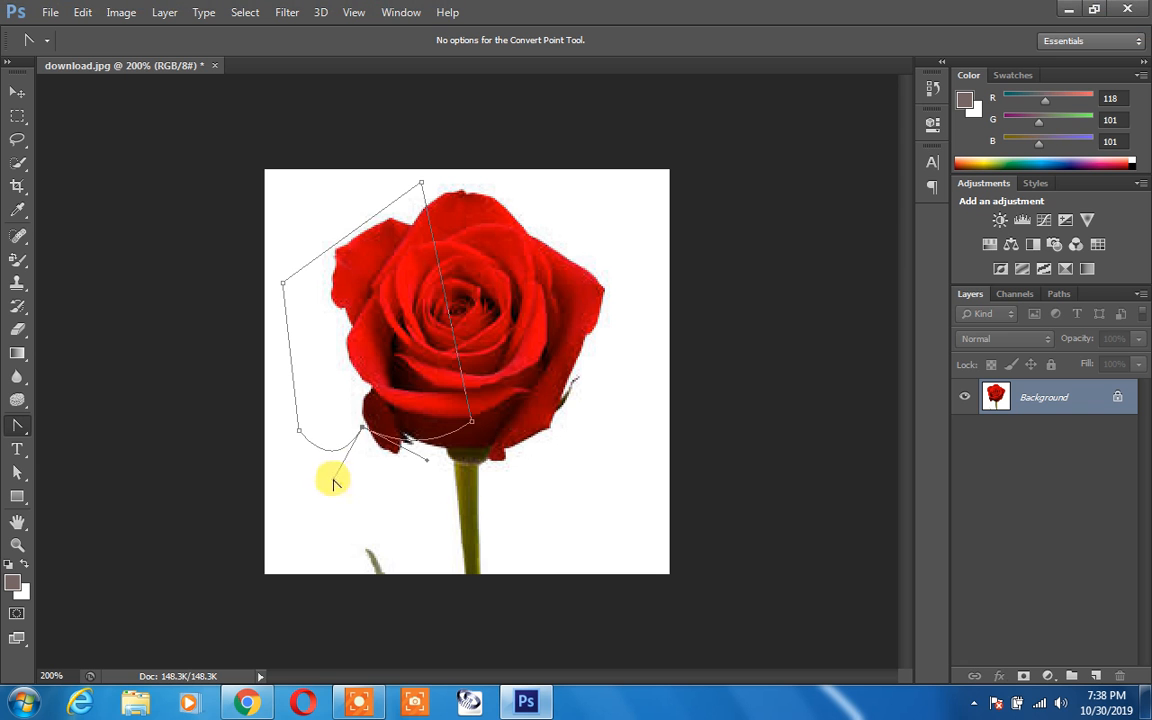
Step: Pull smooth curve handles from the path's top anchor and from its lower-edge anchor, and dismiss the path from the canvas
left_click_drag(421, 187, 280, 198)
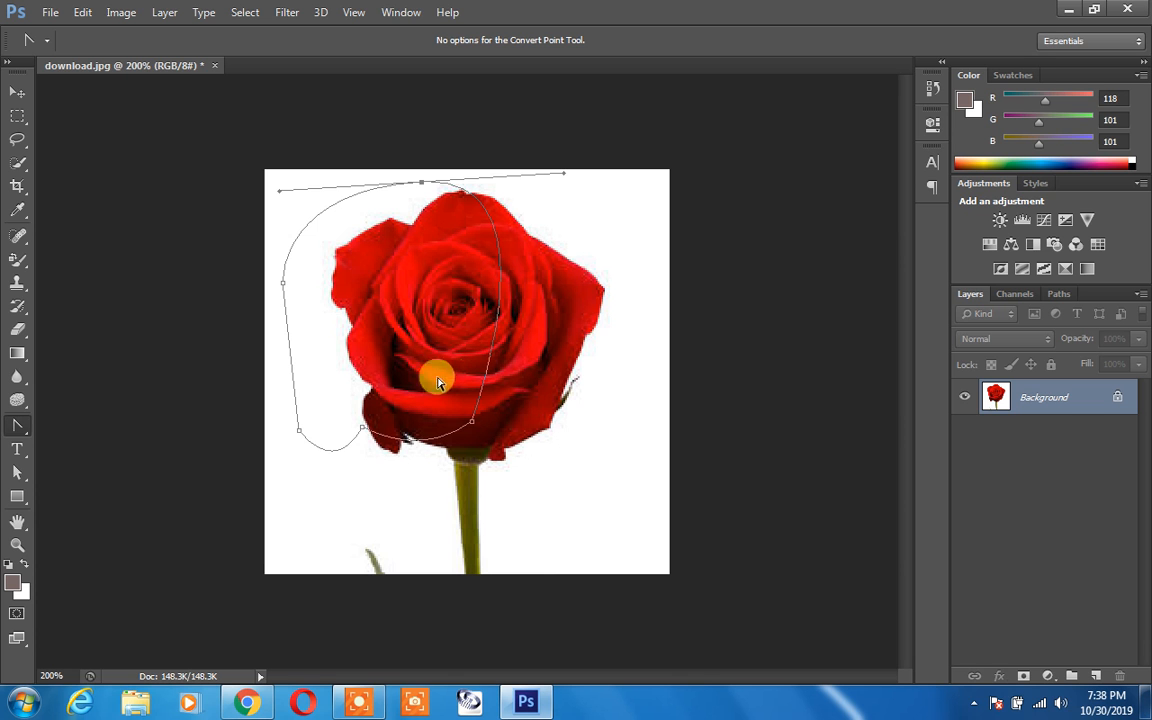
left_click_drag(363, 432, 340, 448)
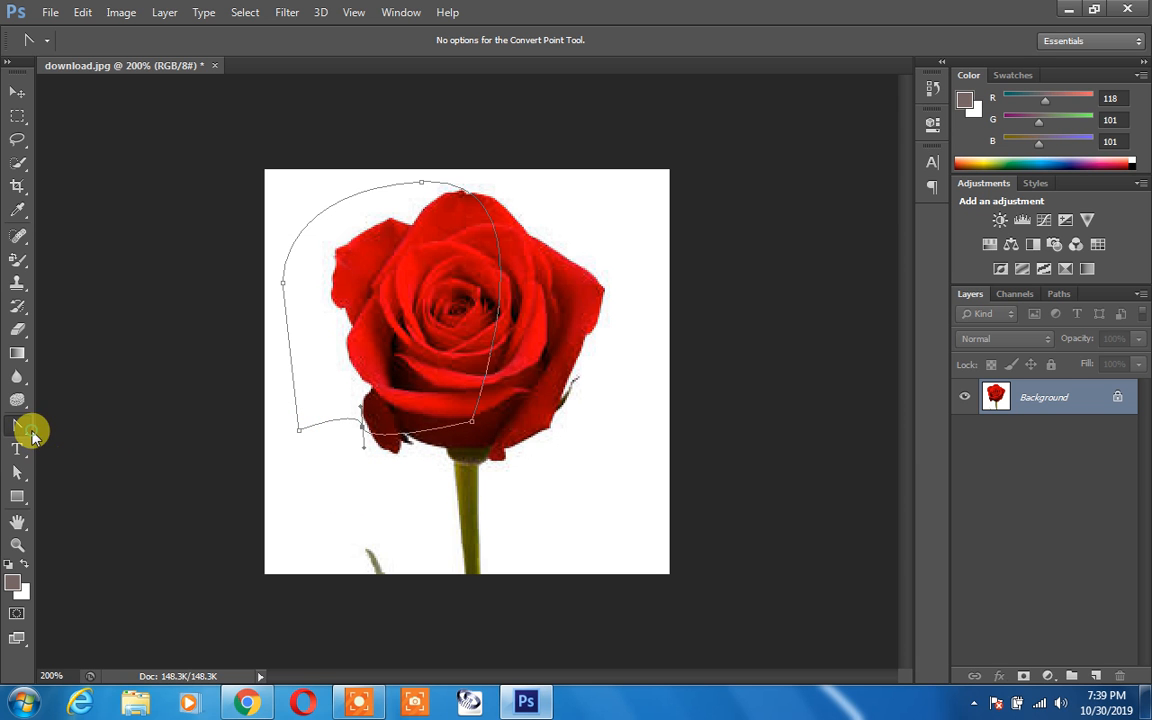
right_click(24, 430)
left_click(117, 492)
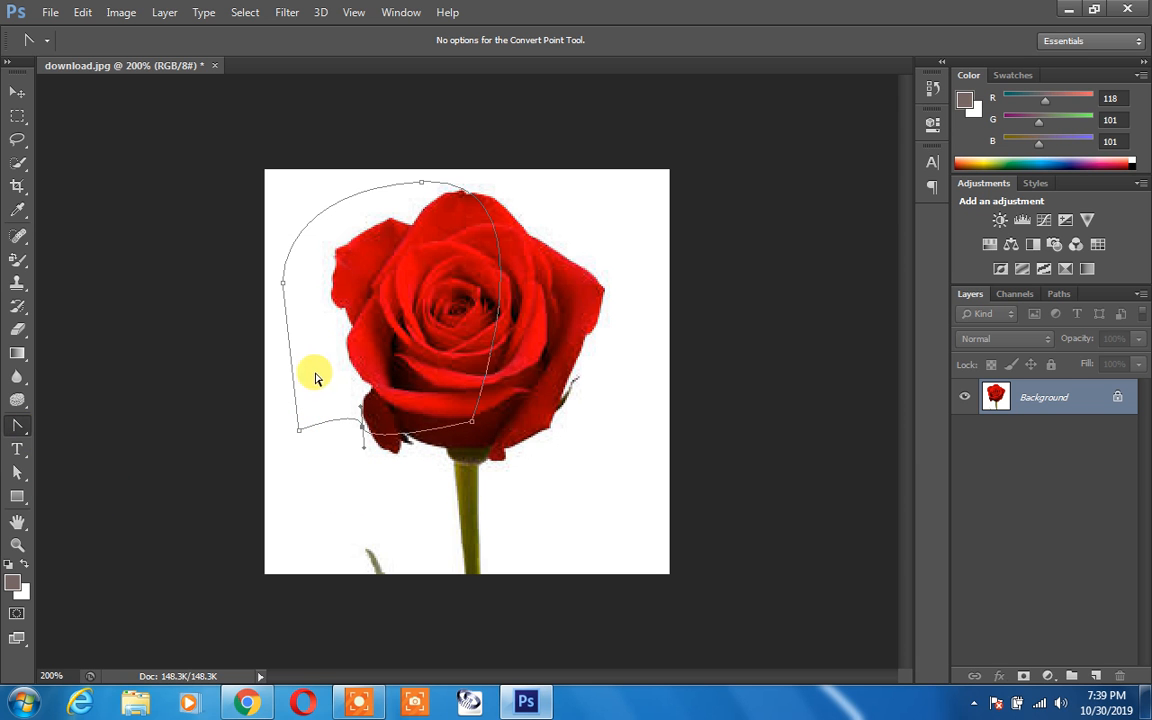
left_click(21, 100)
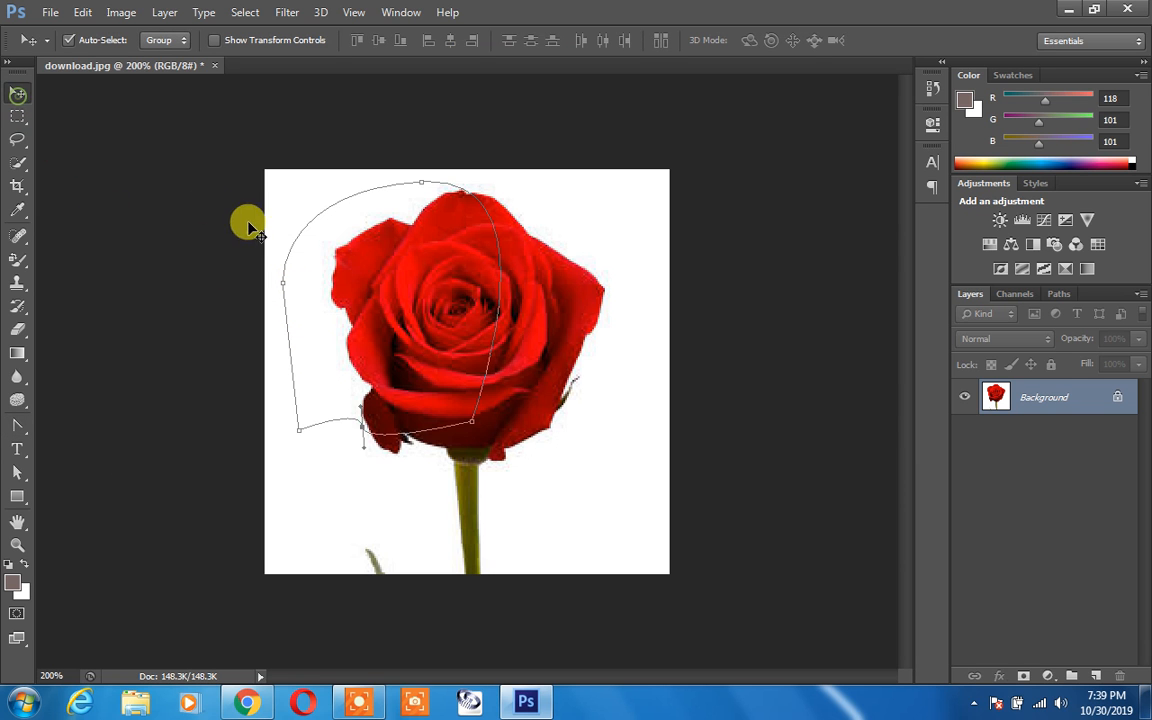
left_click(256, 238)
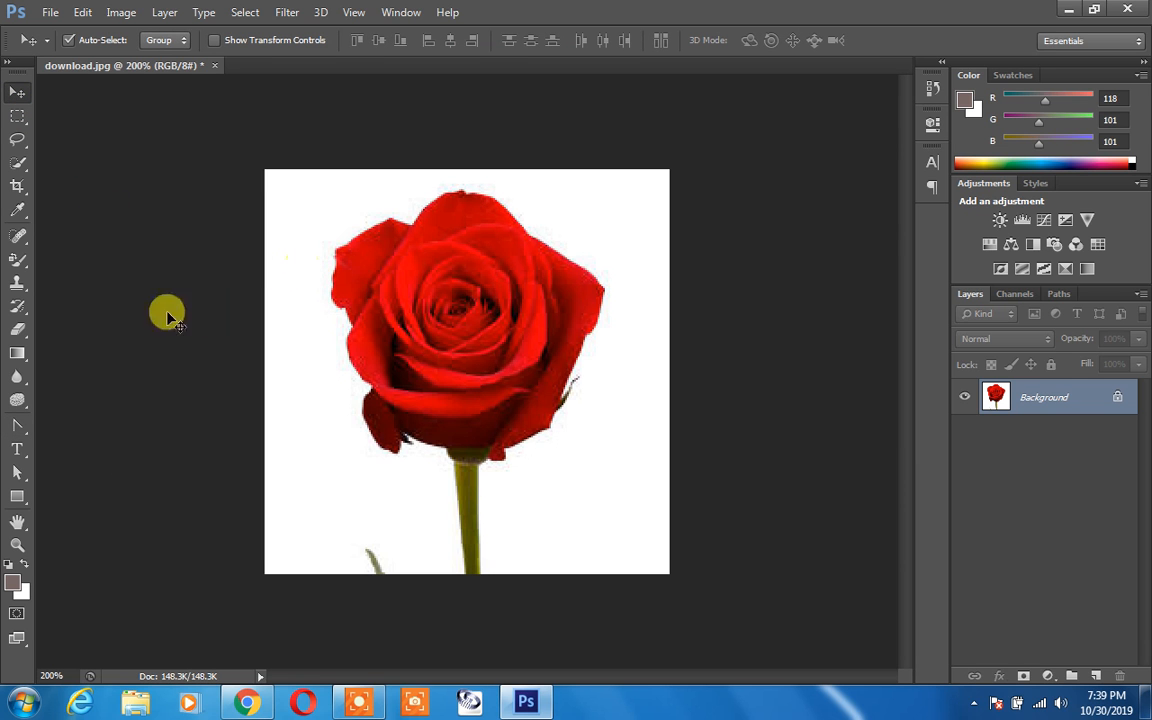
Step: Draw a closed five-point Pen path around most of the bloom, with a rounded curve at its lower-right corner
left_click(18, 430)
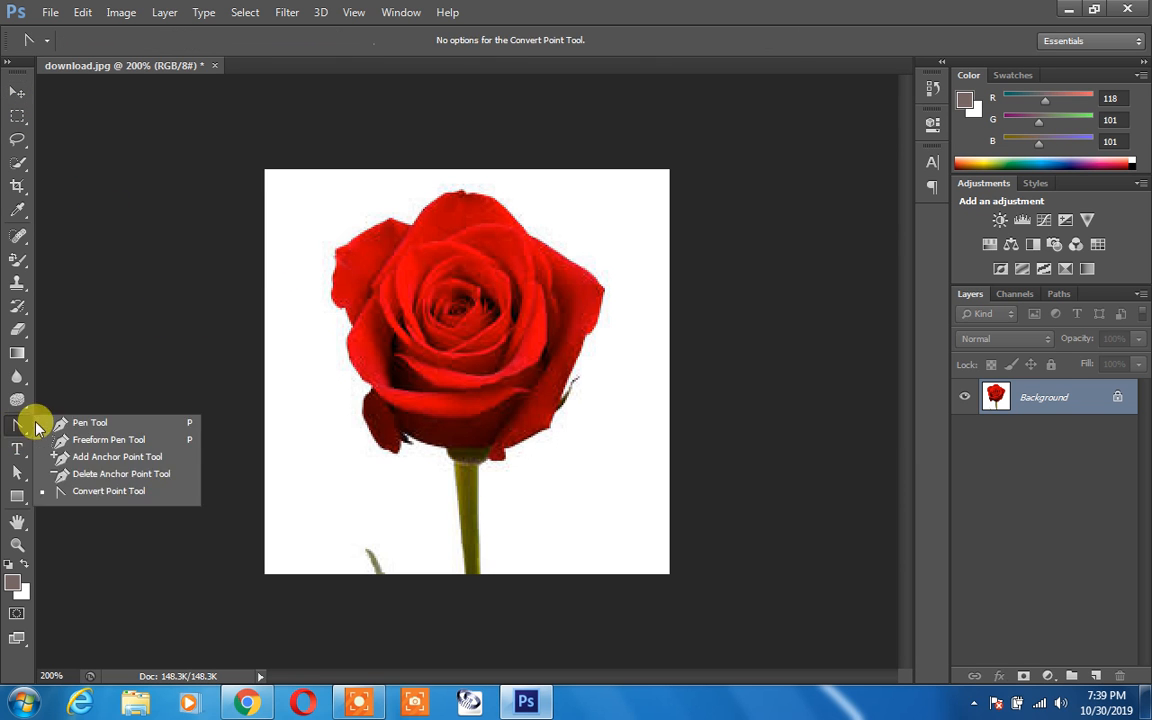
left_click(60, 421)
left_click(566, 246)
left_click_drag(560, 488, 437, 509)
left_click(331, 467)
left_click(293, 346)
left_click(311, 231)
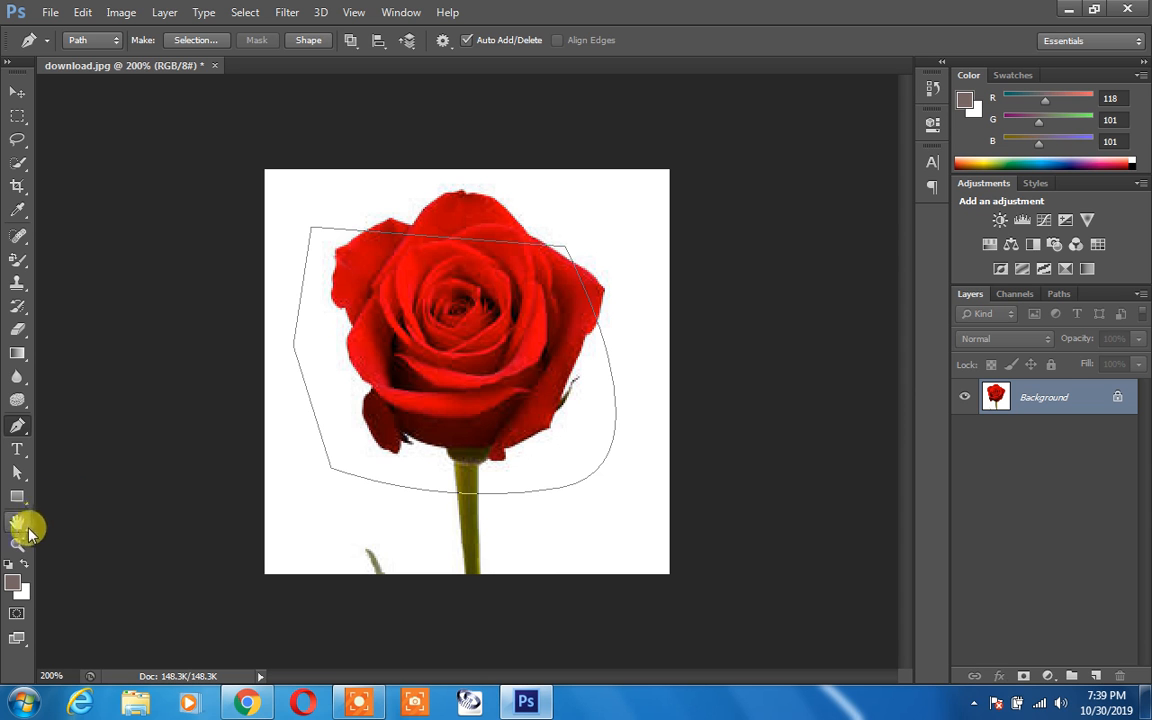
Step: Move the whole bloom path slightly to the right with the Path Selection tool
left_click(20, 474)
left_click_drag(22, 474, 103, 469)
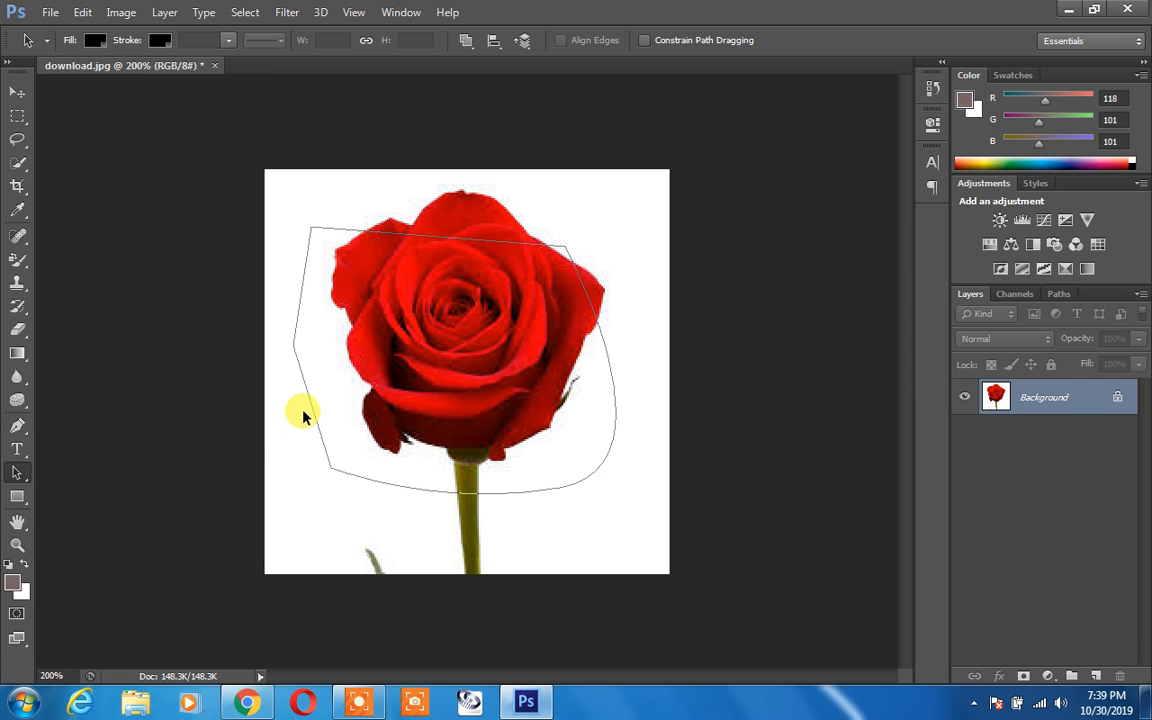
mouse_move(306, 406)
left_mouse_down()
mouse_move(273, 428)
mouse_move(322, 405)
left_mouse_up()
mouse_move(578, 490)
left_mouse_down()
mouse_move(578, 502)
mouse_move(575, 492)
left_mouse_up()
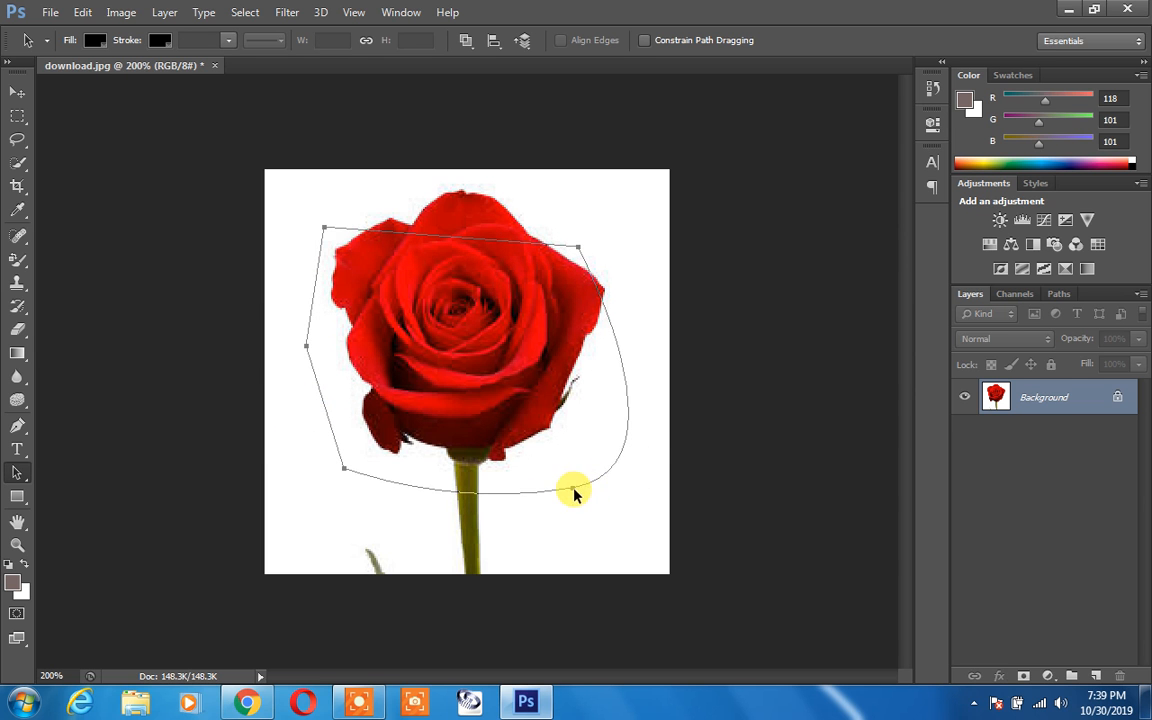
Step: Shorten and tilt the curve handle of the path's lower-right anchor with the Direct Selection tool, pulling that side inward
left_click(20, 476)
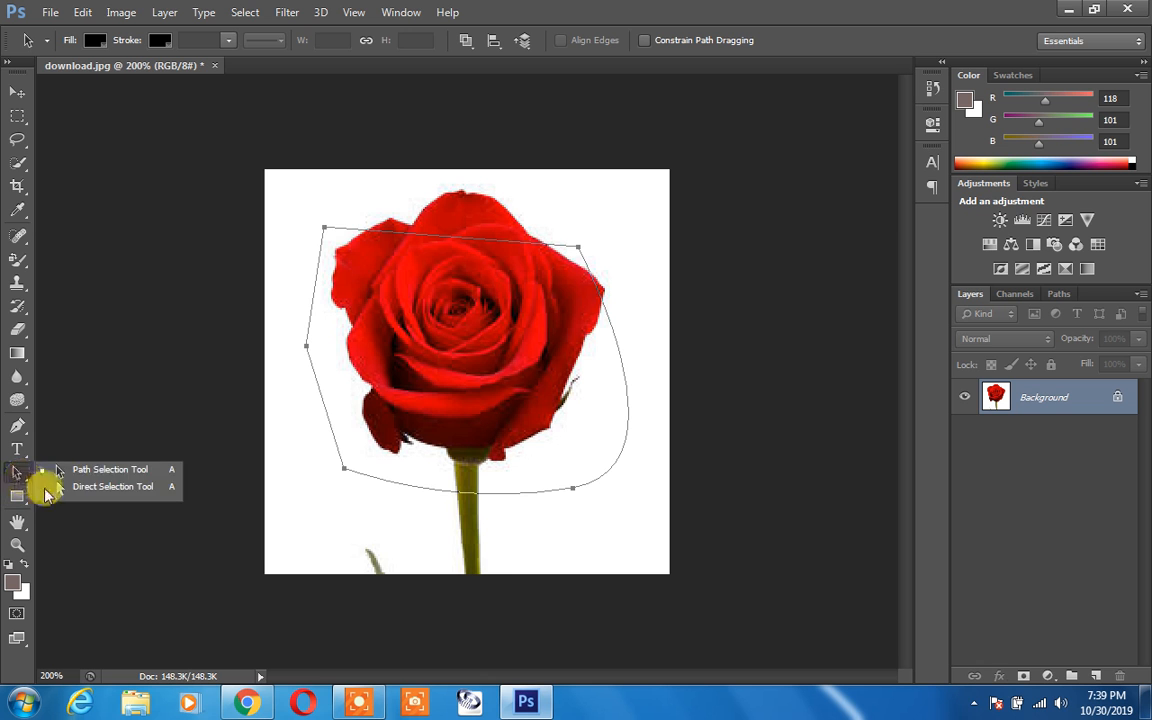
left_click(80, 487)
left_click(572, 489)
left_click_drag(697, 468, 635, 449)
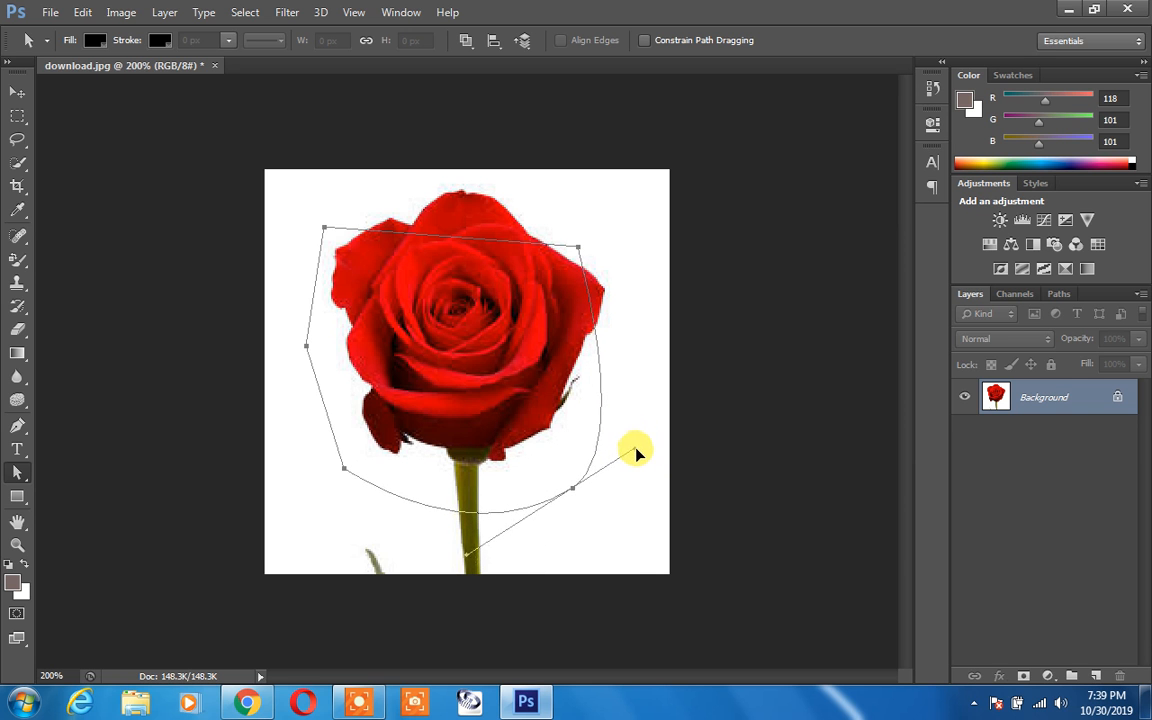
Step: Convert the bloom path into a new anti-aliased selection with a feather radius of 1 pixel
right_click(309, 318)
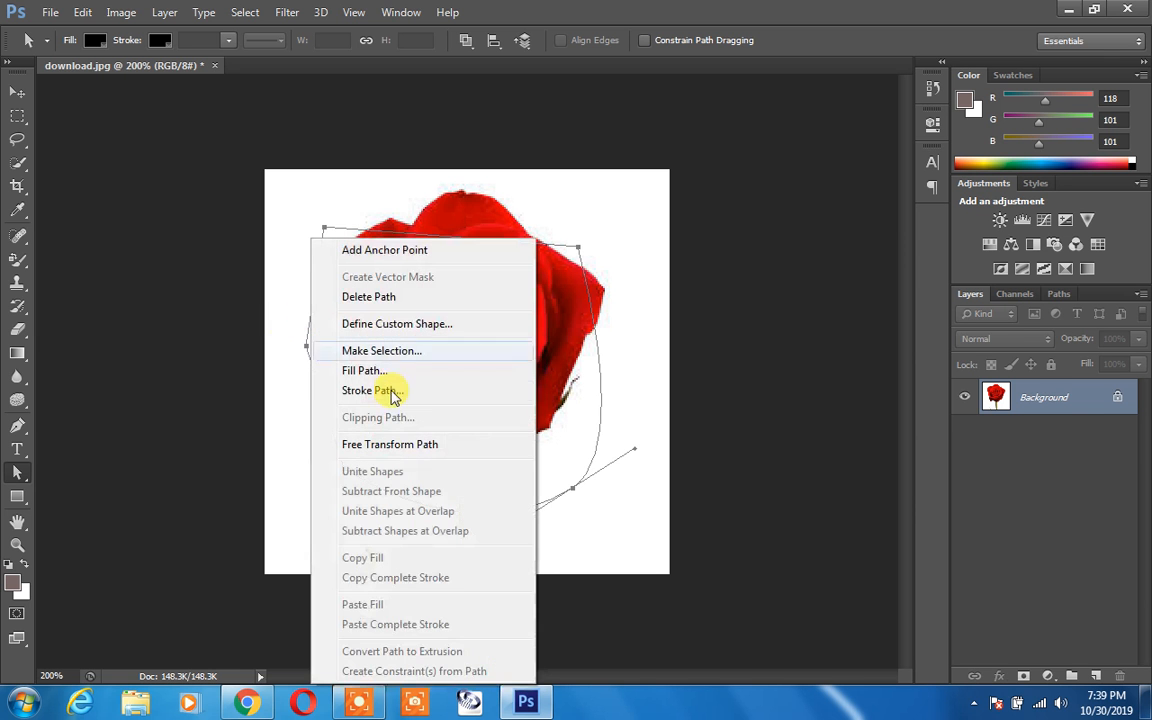
left_click(393, 350)
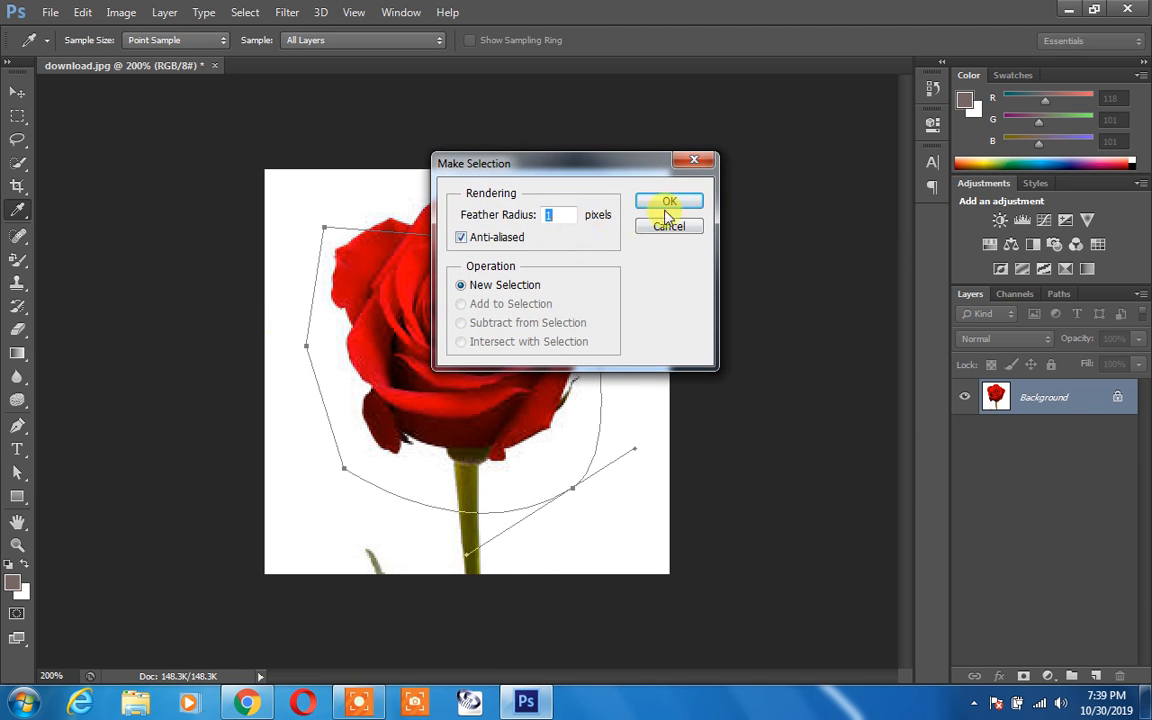
left_click(672, 202)
Step: Shift the selected bloom pixels slightly to the right with the Move tool and deselect
left_click(18, 95)
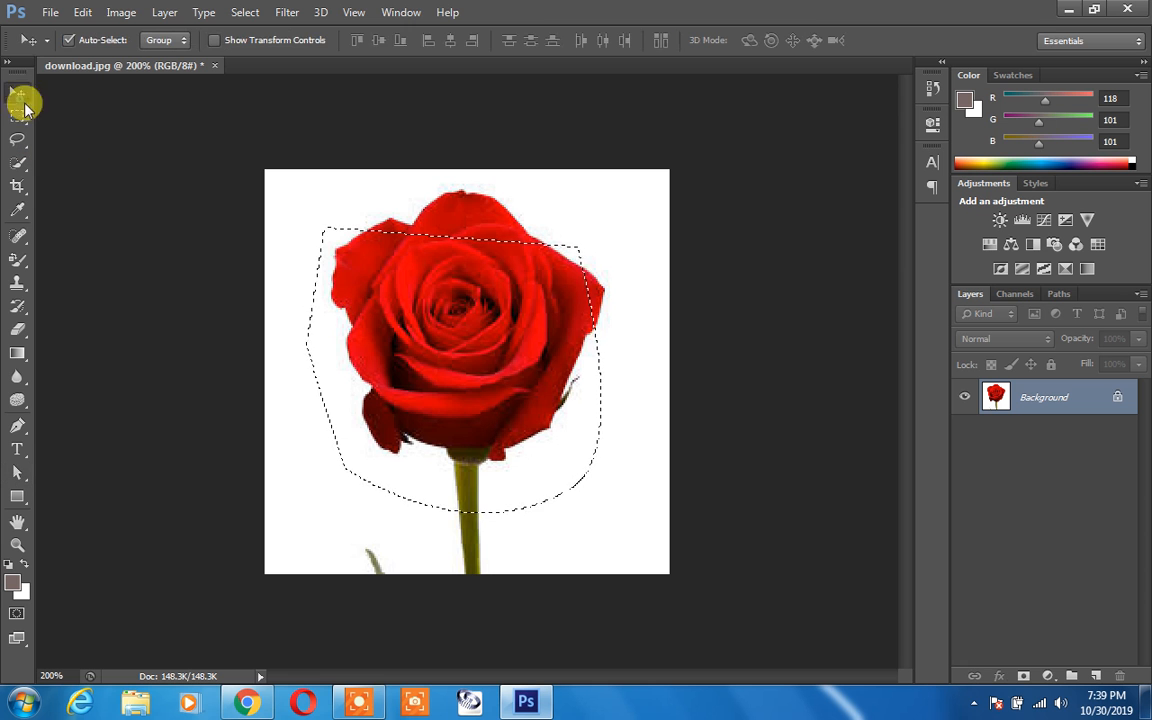
mouse_move(424, 309)
left_mouse_down()
mouse_move(419, 275)
mouse_move(322, 370)
mouse_move(373, 442)
mouse_move(443, 312)
left_mouse_up()
key("ctrl+d")
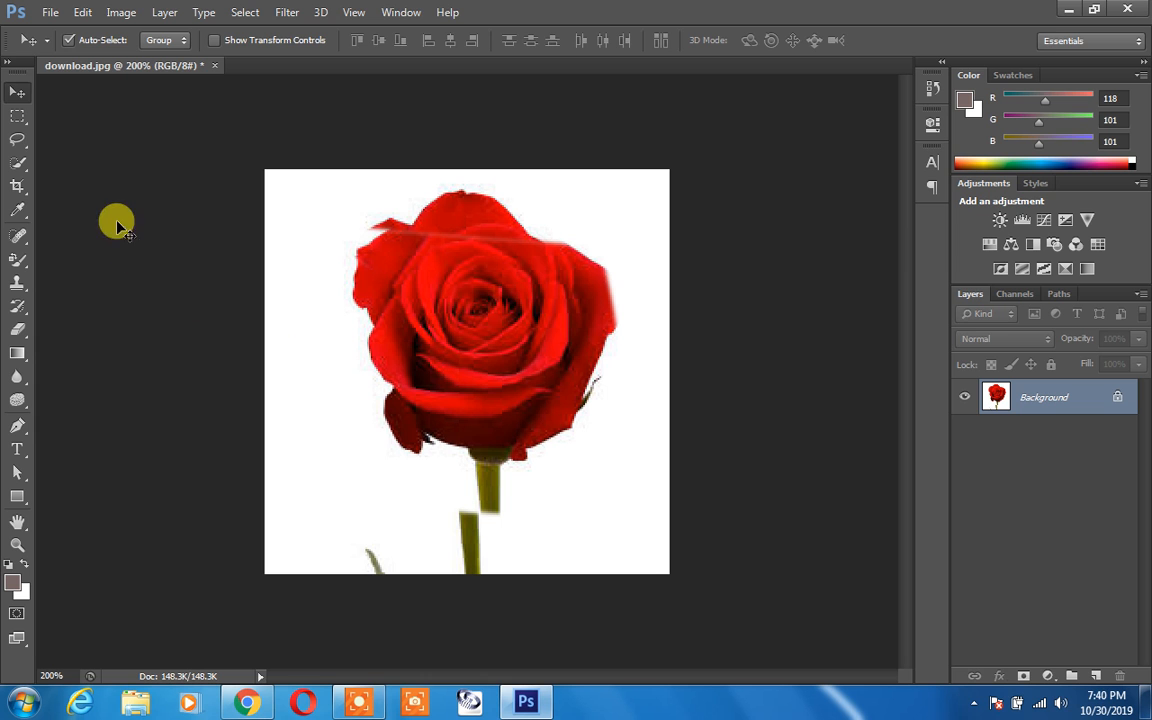
left_click(19, 139)
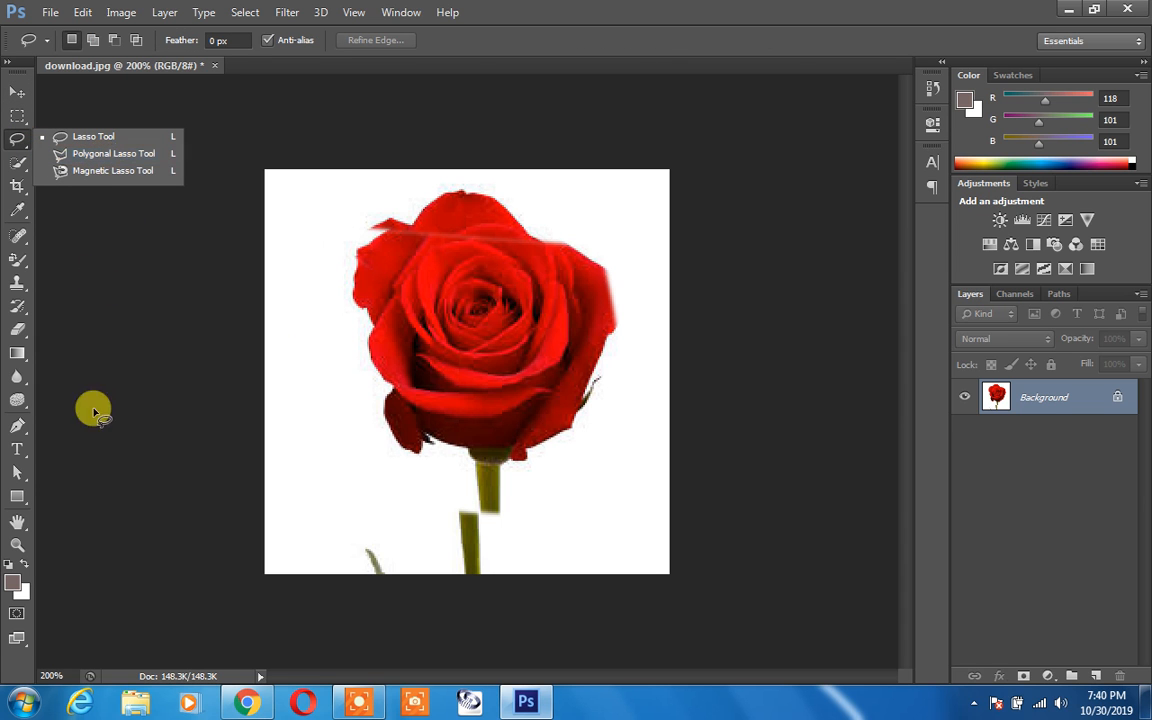
left_click(19, 428)
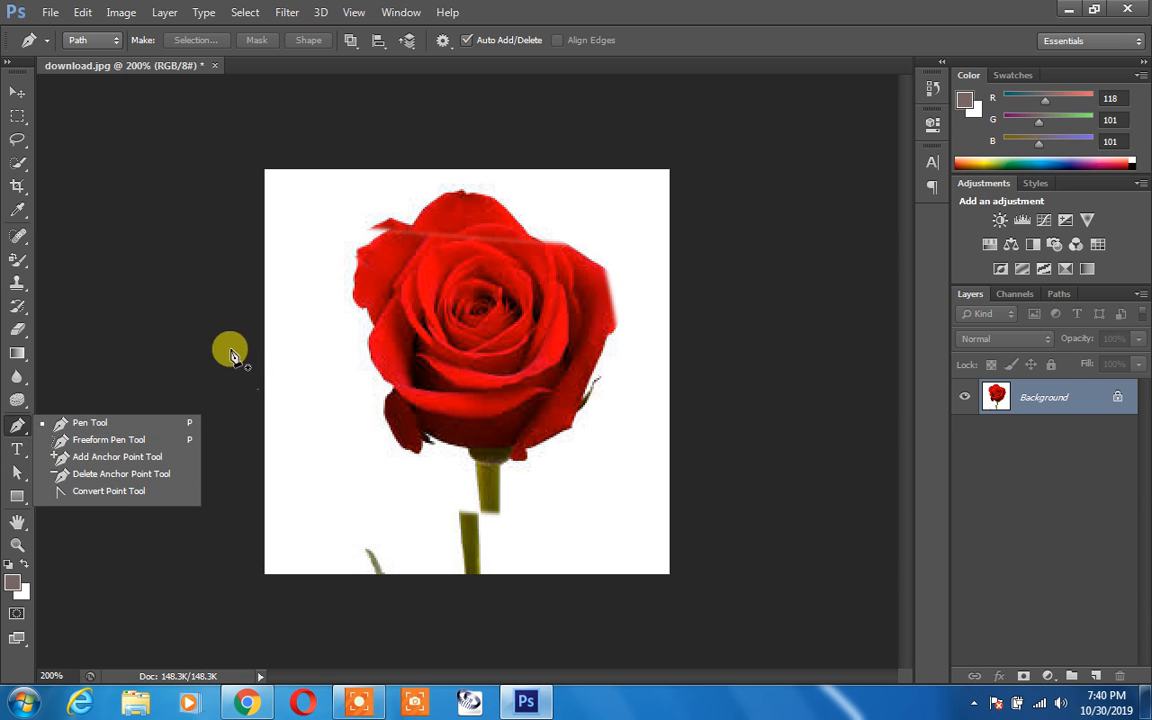
left_click(17, 92)
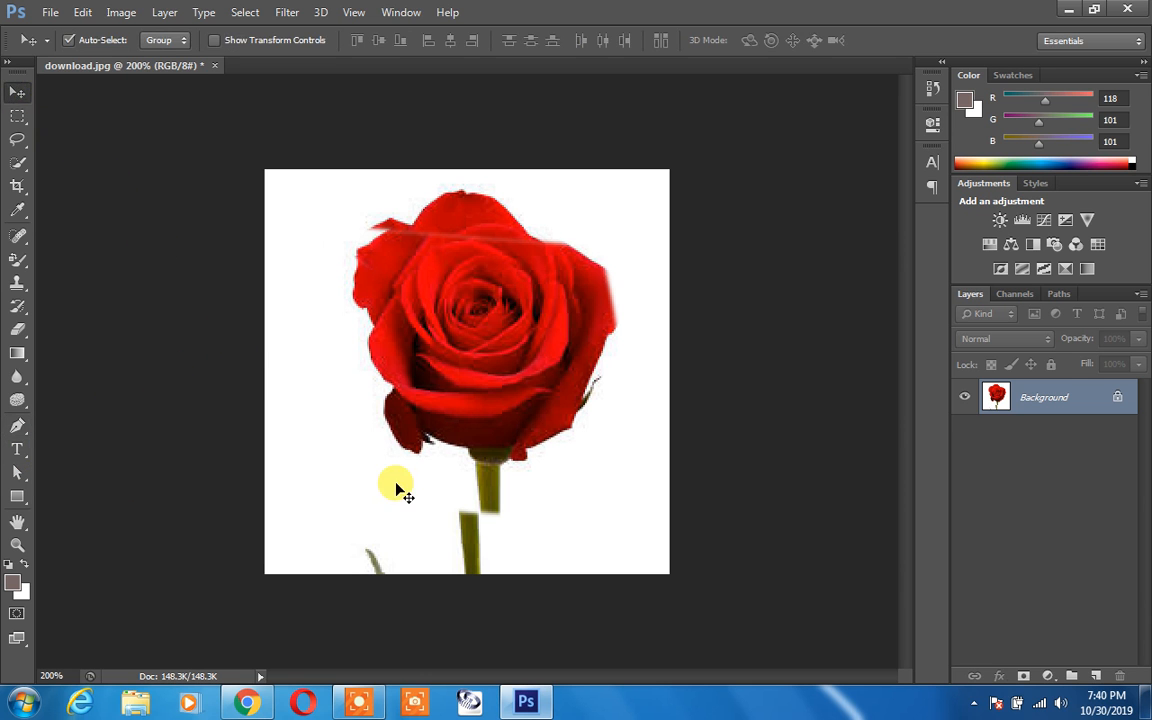
mouse_move(360, 694)
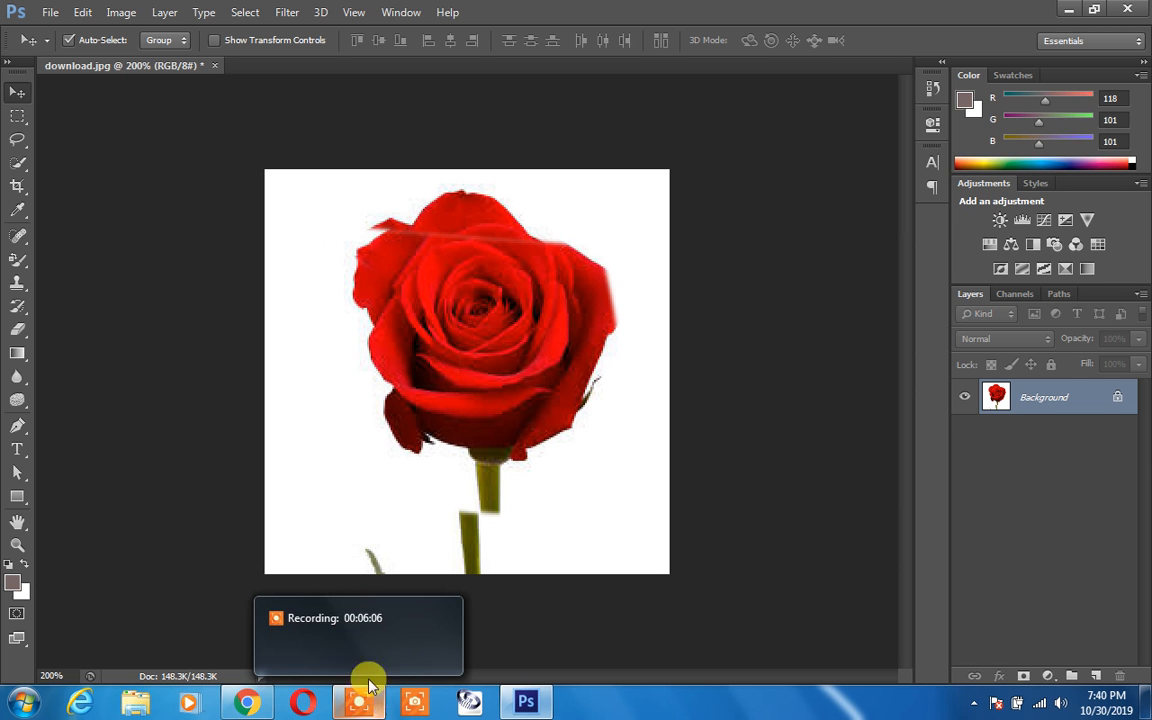